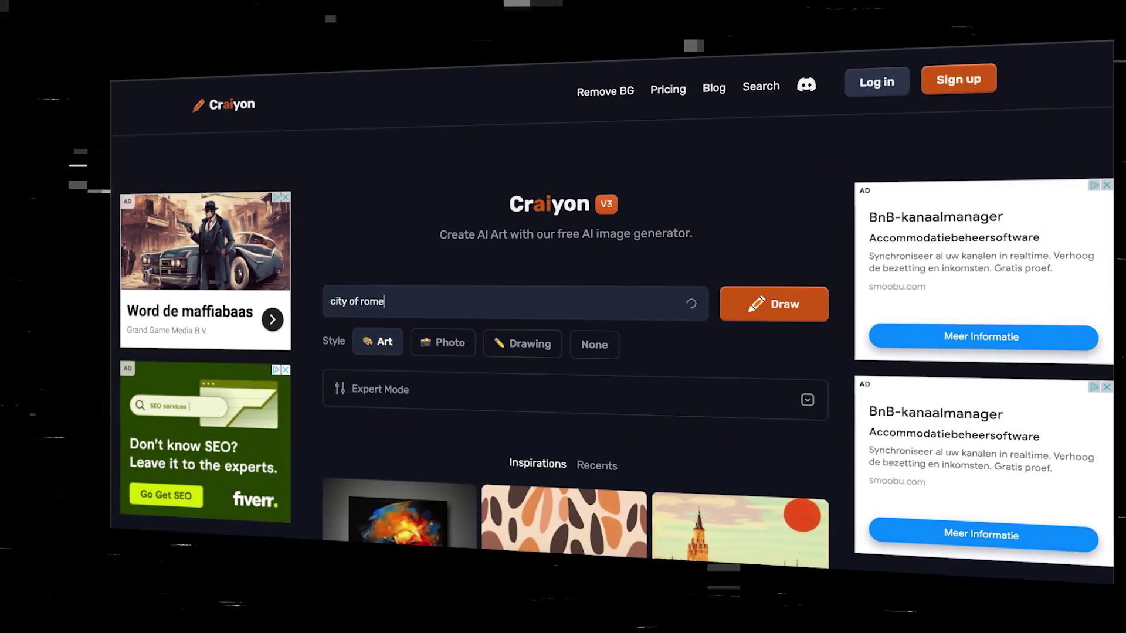
Clear Craiyon's prompt box and keep the Art style selected, ready for a new description.
{"action": "left_click", "coordinate": [804, 400]}
{"action": "left_click", "coordinate": [771, 303]}
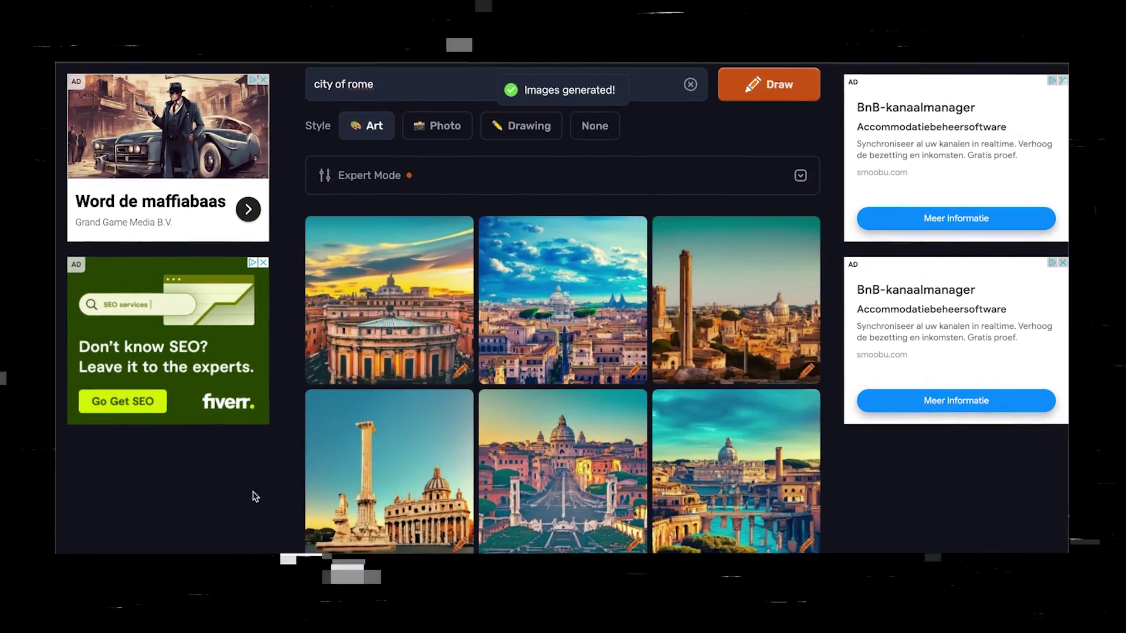
{"action": "scroll", "coordinate": [255, 497], "scroll_direction": "down", "scroll_amount": 3}
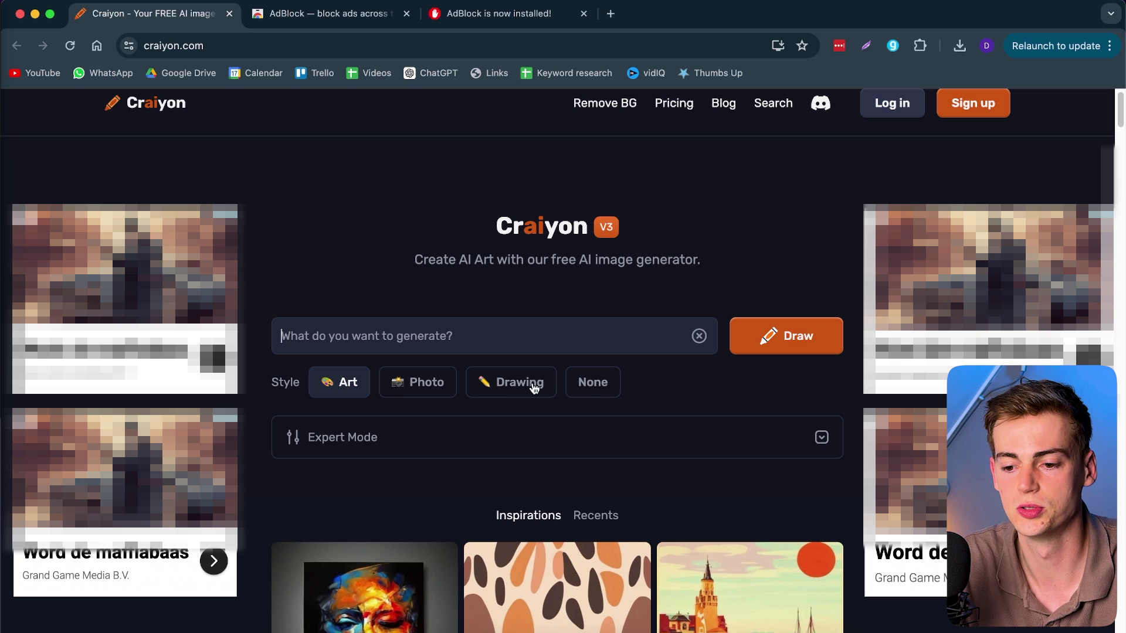
Expand Expert Mode and enter the prompt 'A viking standing on his battleship in the middle of the sea'.
{"action": "scroll", "coordinate": [426, 400], "scroll_direction": "down", "scroll_amount": 2}
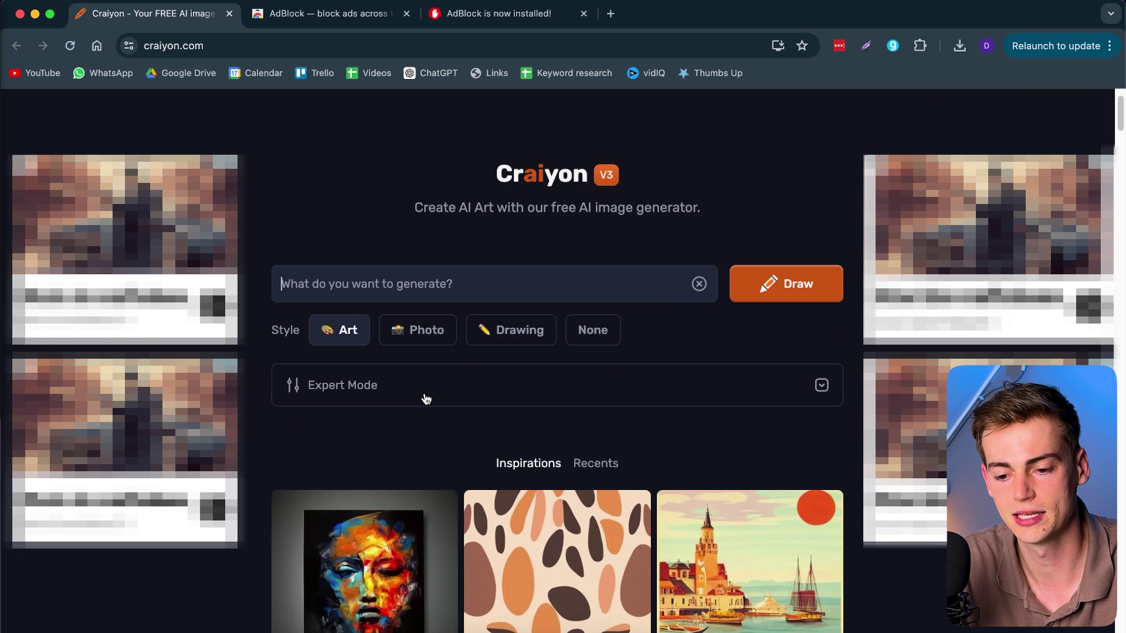
{"action": "left_click", "coordinate": [572, 392]}
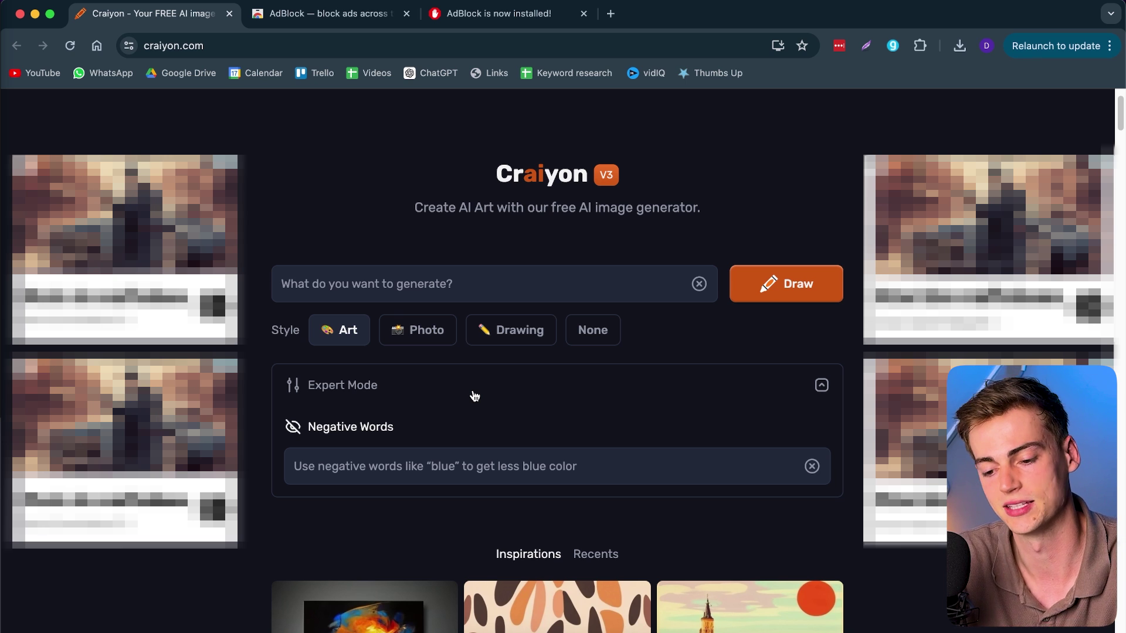
{"action": "scroll", "coordinate": [513, 389], "scroll_direction": "up", "scroll_amount": 1}
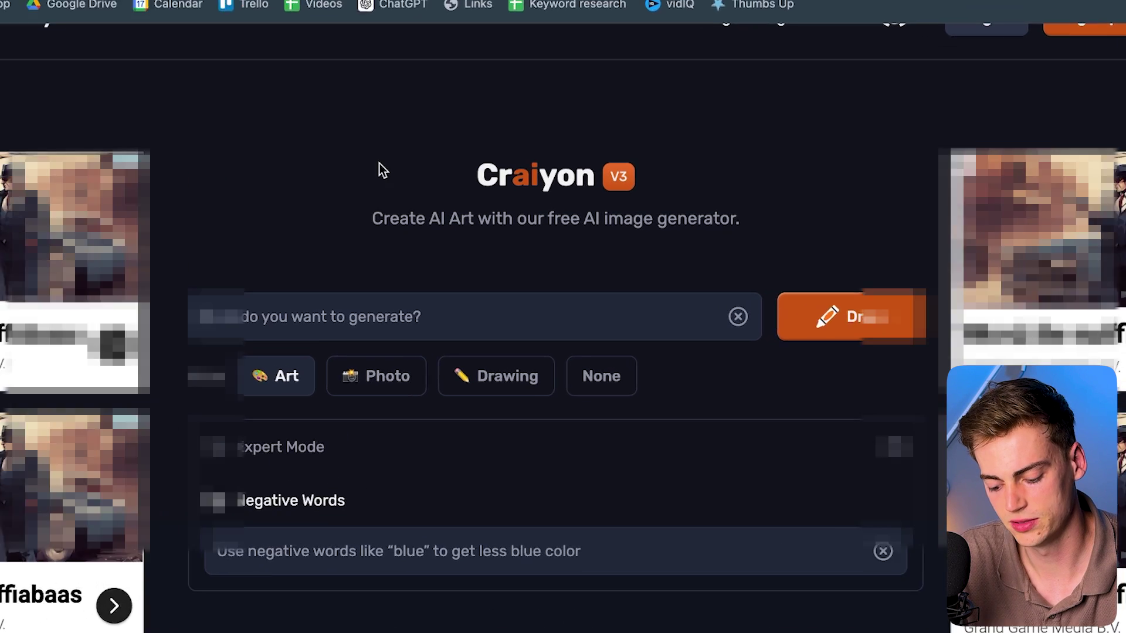
{"action": "type", "text": "A v"}
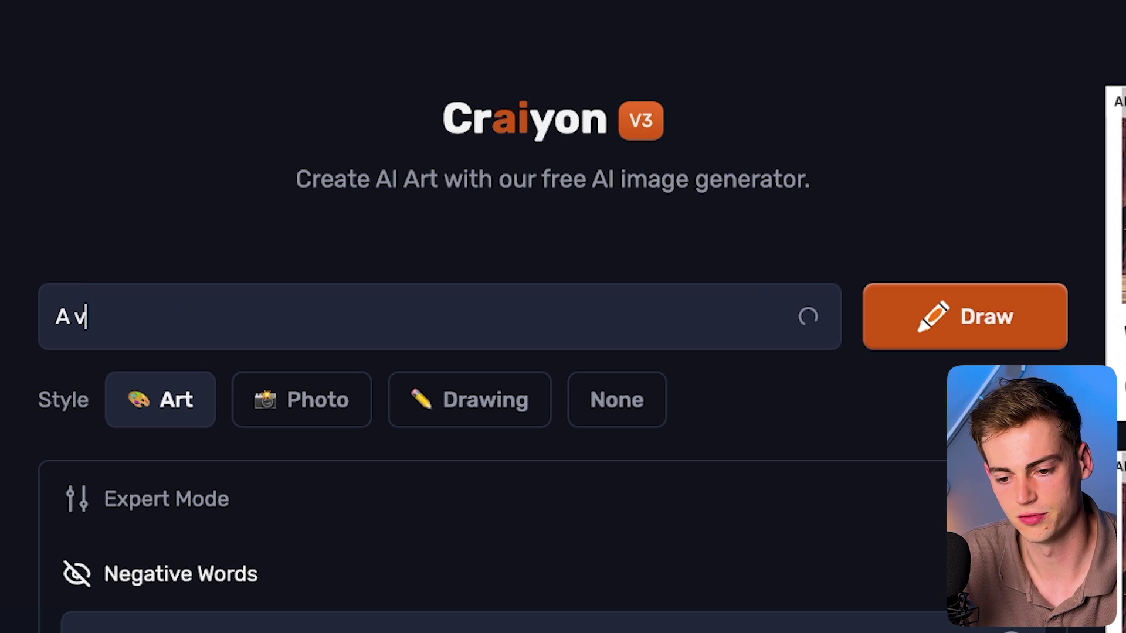
{"action": "type", "text": "iking standing on "}
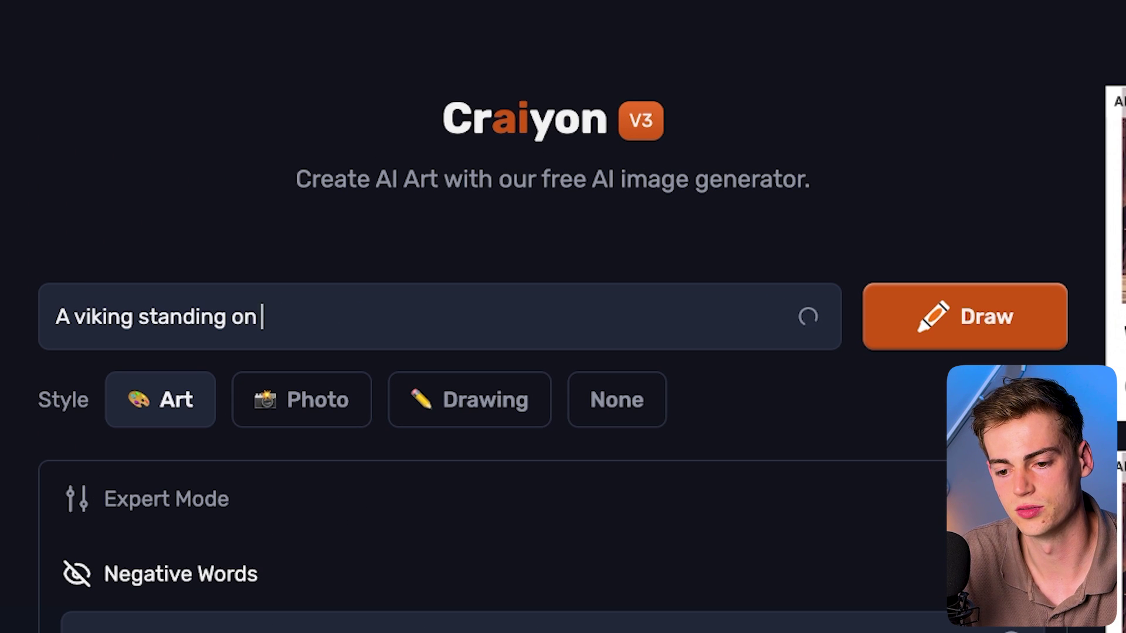
{"action": "type", "text": "his battleship in th"}
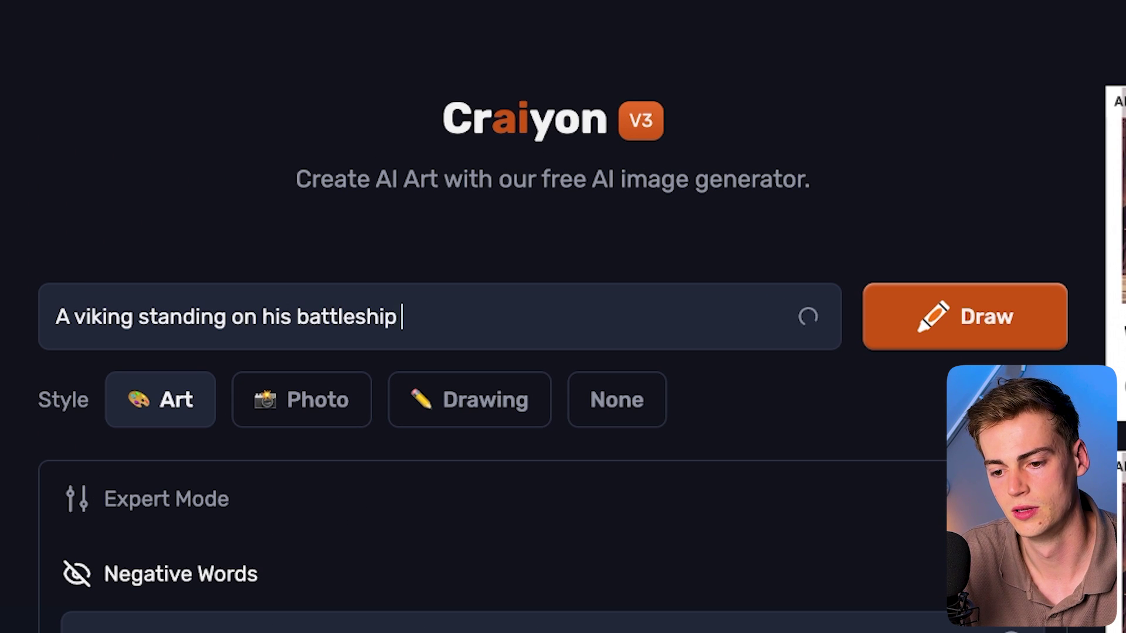
{"action": "type", "text": "e middle of the sea"}
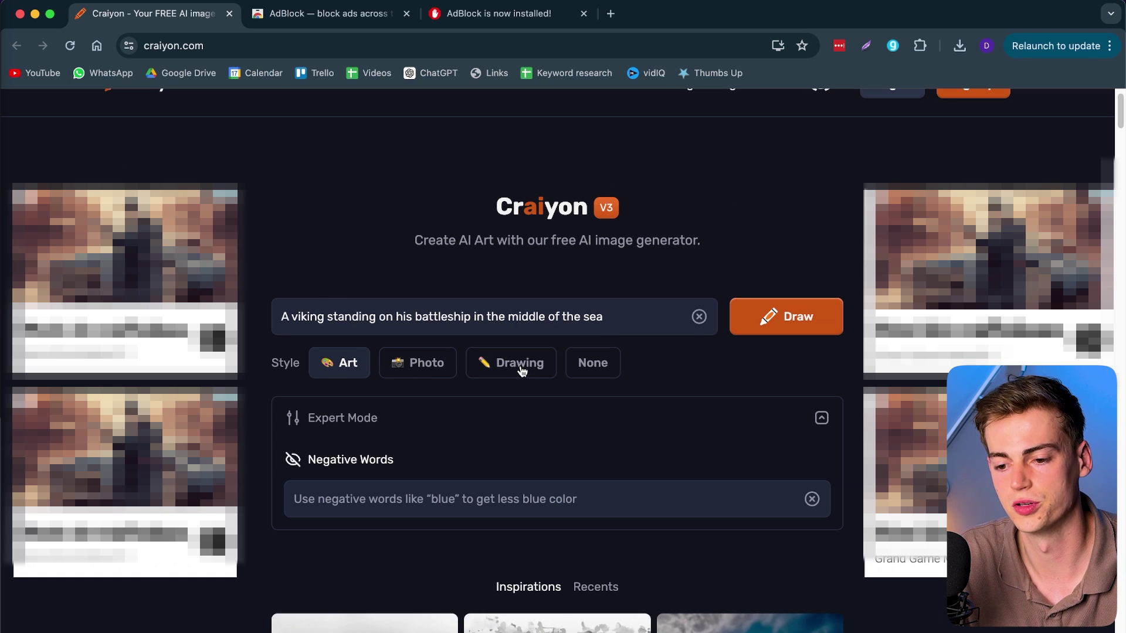
{"action": "scroll", "coordinate": [638, 415], "scroll_direction": "down", "scroll_amount": 5}
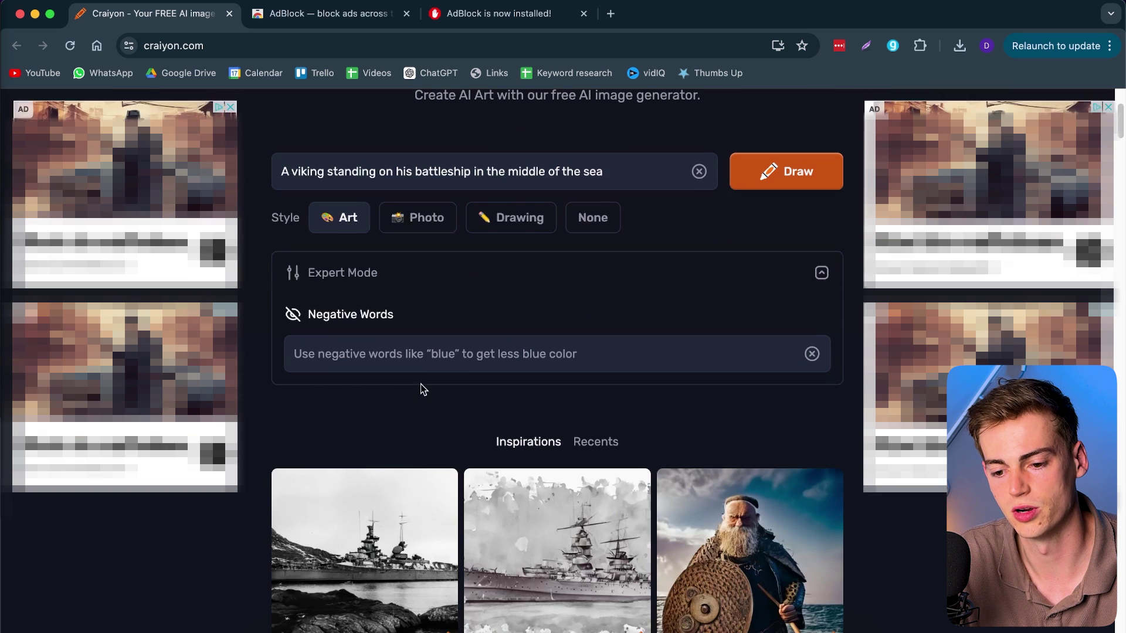
{"action": "scroll", "coordinate": [545, 422], "scroll_direction": "up", "scroll_amount": 1}
{"action": "scroll", "coordinate": [535, 332], "scroll_direction": "up", "scroll_amount": 1}
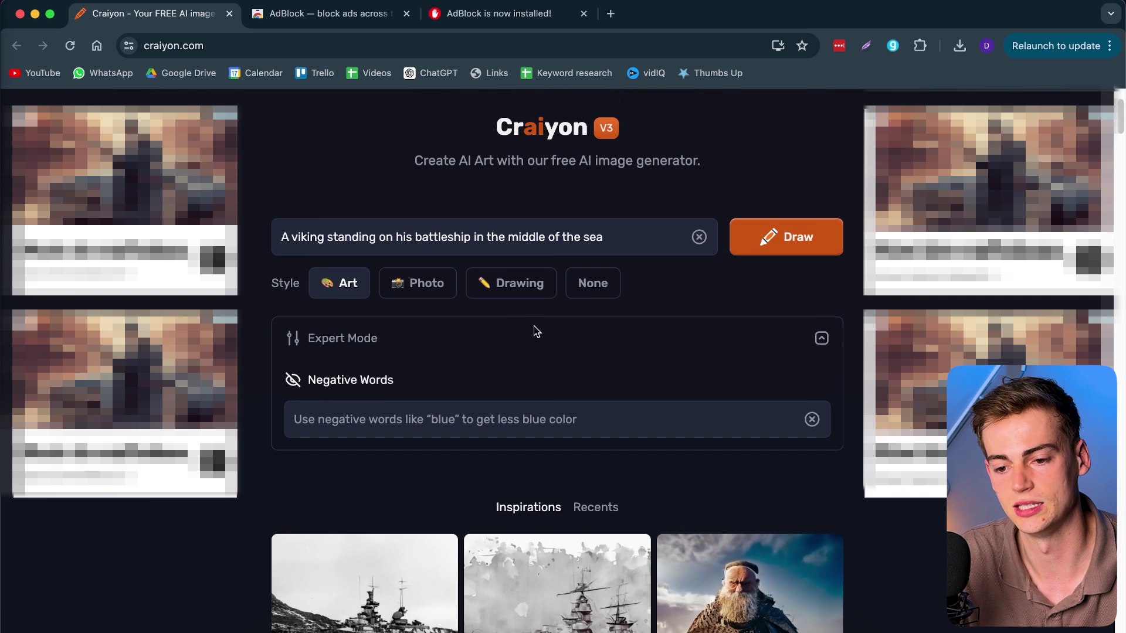
Draw the nine Art-style viking-at-sea images and browse the results.
{"action": "left_click", "coordinate": [779, 239]}
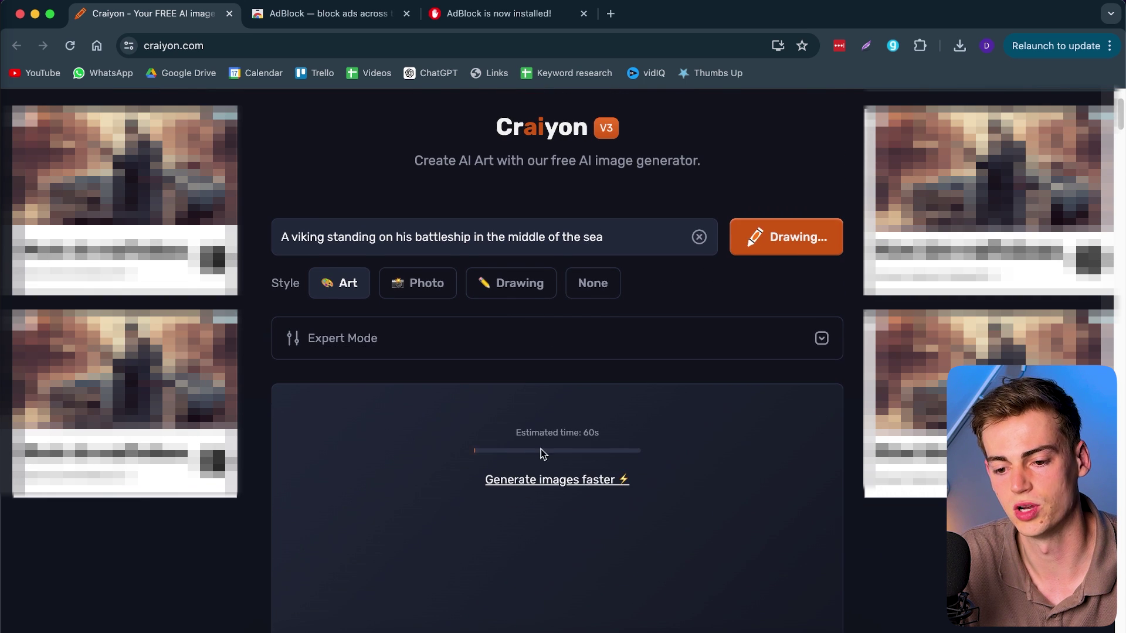
{"action": "scroll", "coordinate": [540, 452], "scroll_direction": "down", "scroll_amount": 4}
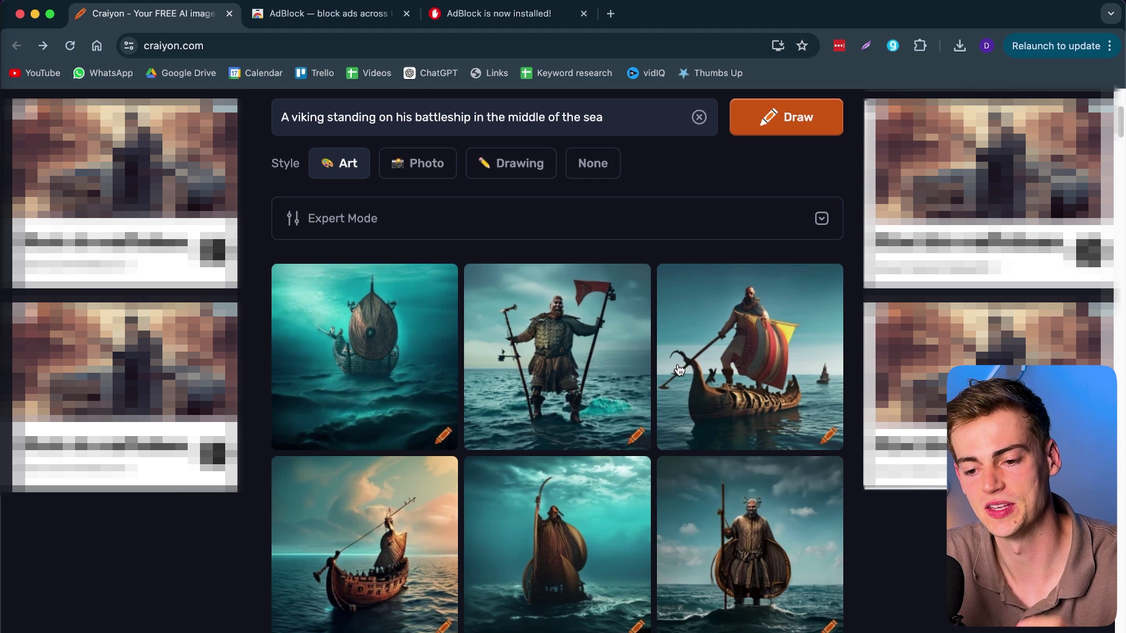
{"action": "scroll", "coordinate": [662, 499], "scroll_direction": "down", "scroll_amount": 4}
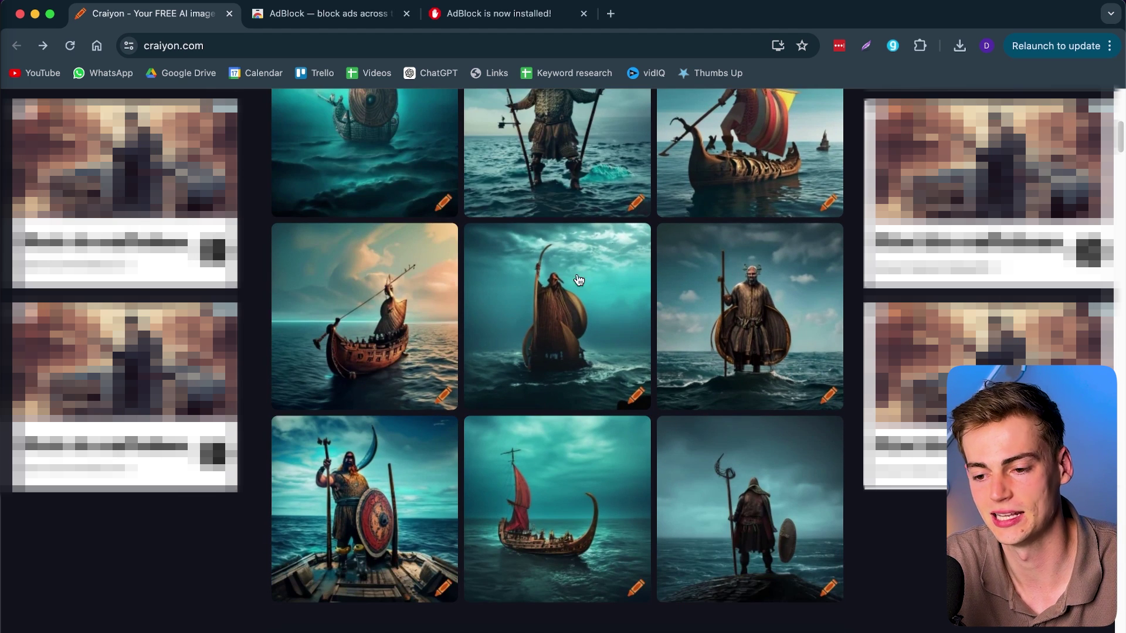
{"action": "scroll", "coordinate": [594, 303], "scroll_direction": "up", "scroll_amount": 1}
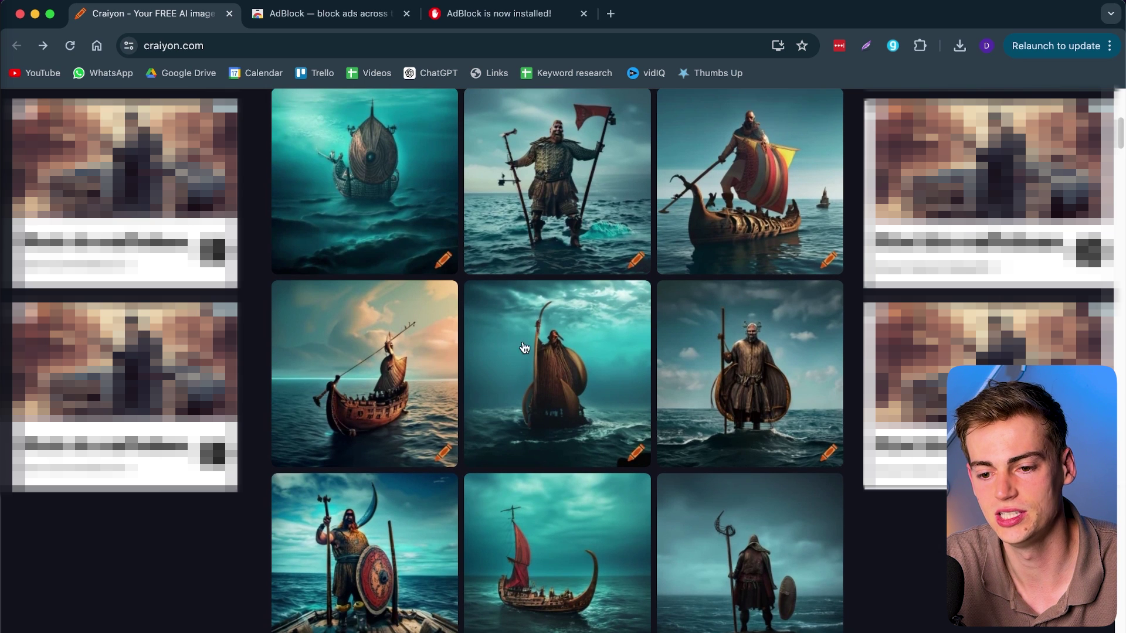
Open the second viking image on its own page and view its T-shirt mockup.
{"action": "left_click", "coordinate": [637, 264]}
{"action": "scroll", "coordinate": [619, 393], "scroll_direction": "down", "scroll_amount": 1}
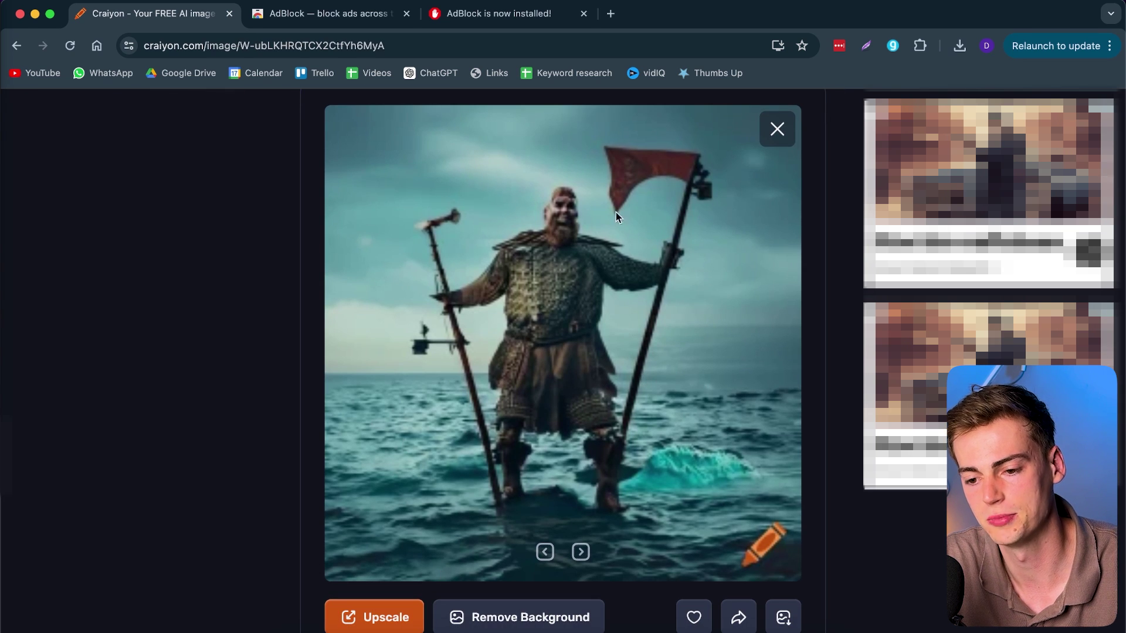
{"action": "scroll", "coordinate": [558, 289], "scroll_direction": "down", "scroll_amount": 5}
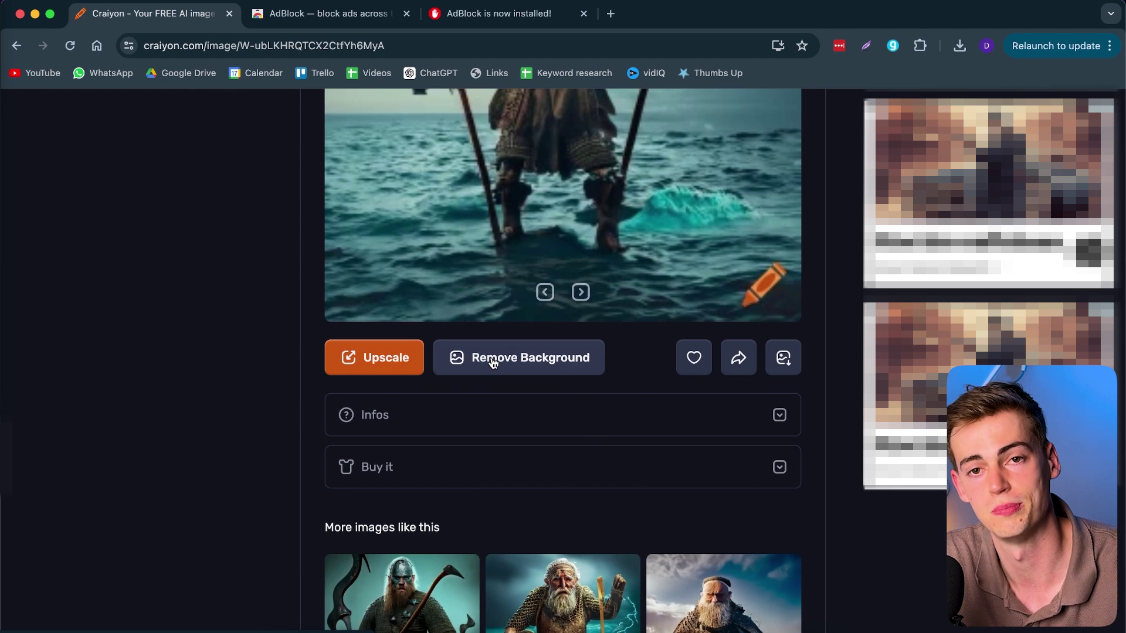
{"action": "left_click", "coordinate": [786, 472]}
{"action": "scroll", "coordinate": [583, 376], "scroll_direction": "down", "scroll_amount": 6}
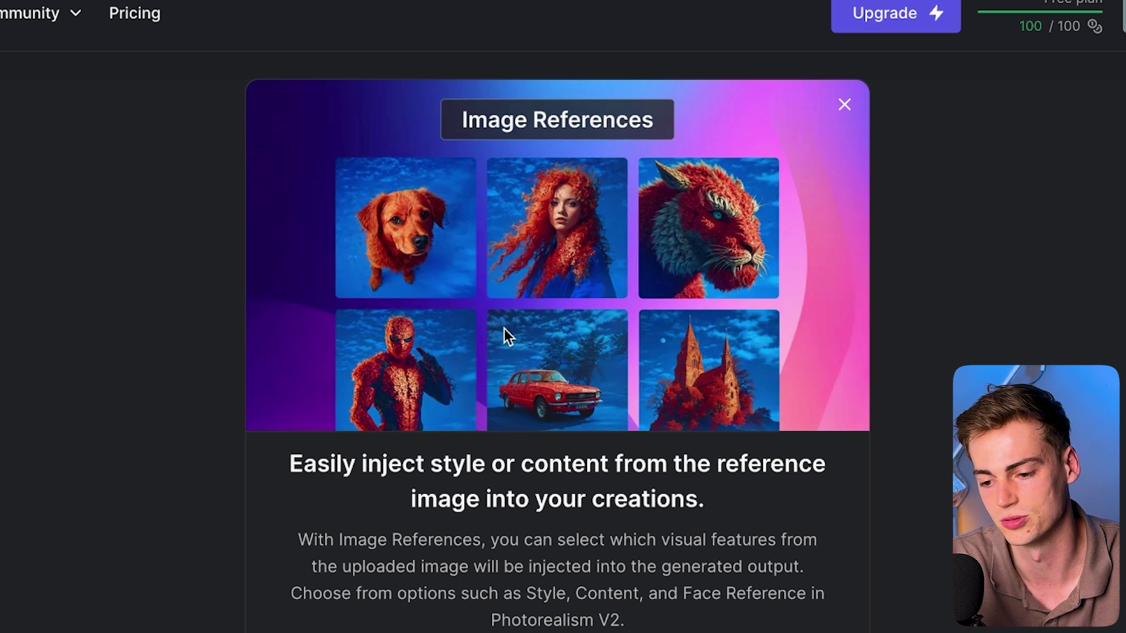
Dismiss getimg.ai's feature-tour slides and the upgrade popup.
{"action": "left_click", "coordinate": [708, 630]}
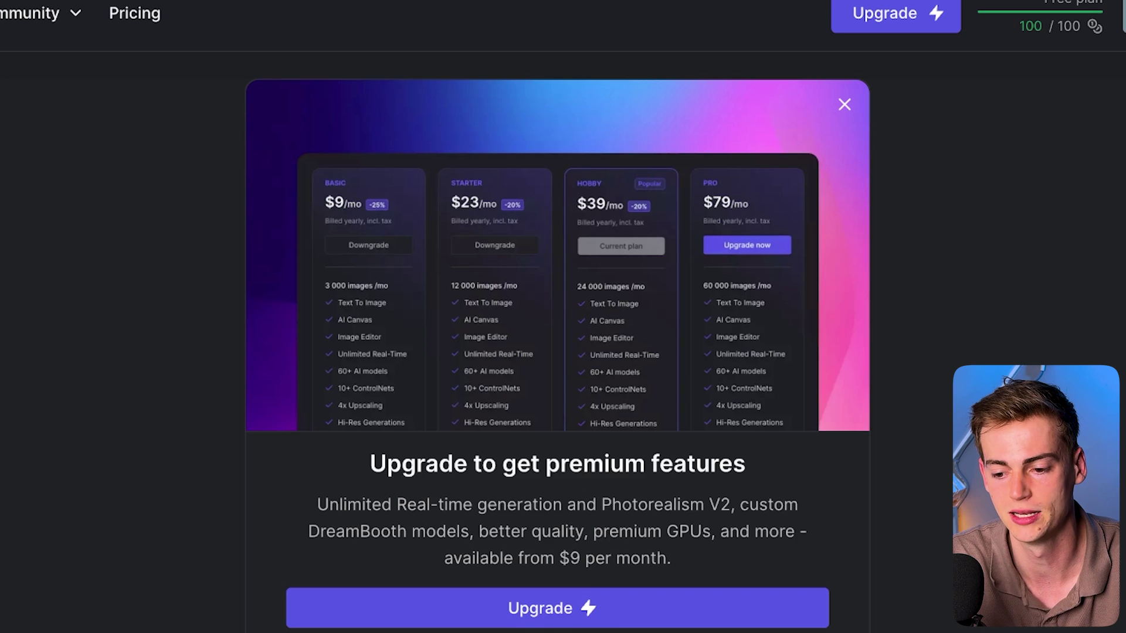
{"action": "left_click", "coordinate": [187, 476]}
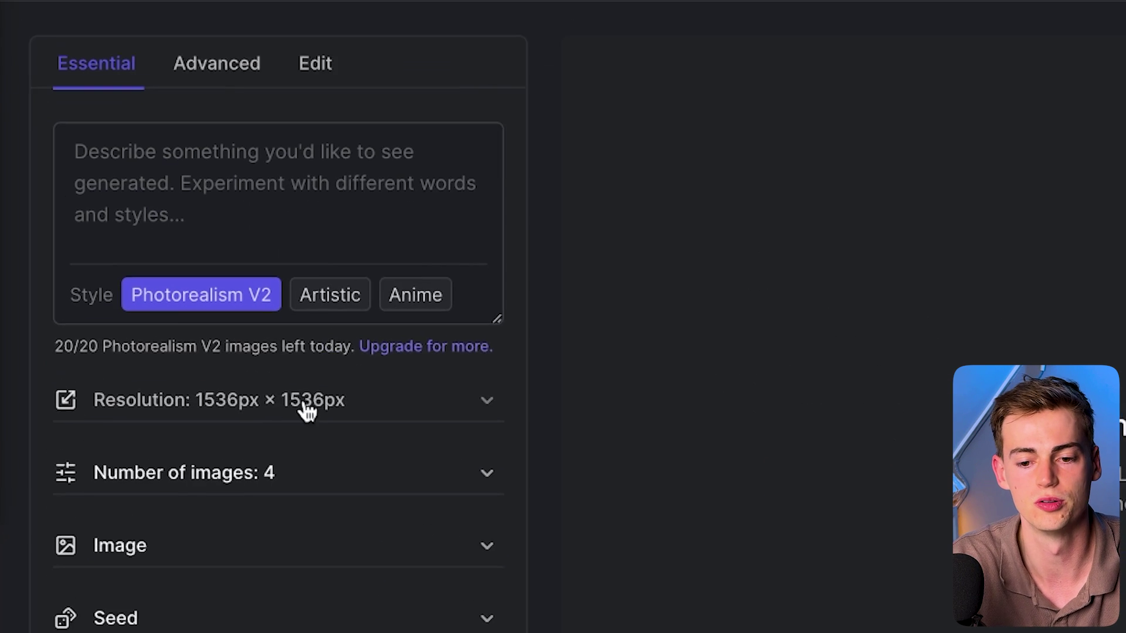
Paste the golden retriever on a mountain of gold prompt and set the aspect ratio to 7:4.
{"action": "left_click", "coordinate": [229, 165]}
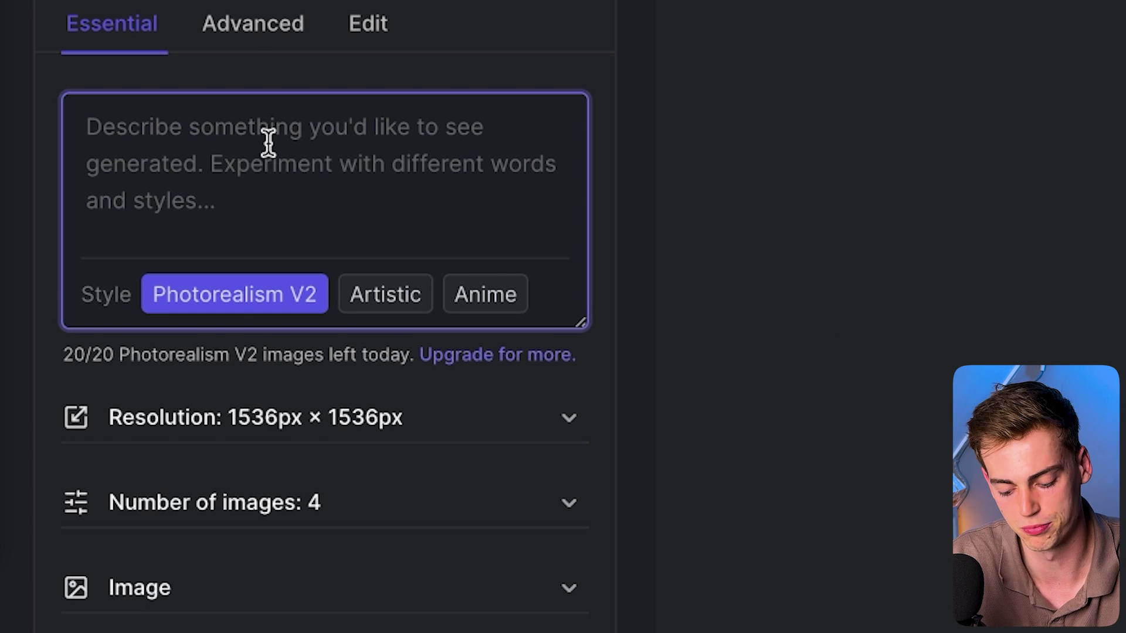
{"action": "type", "text": "A golden retriever standing on top of a mountain of gold"}
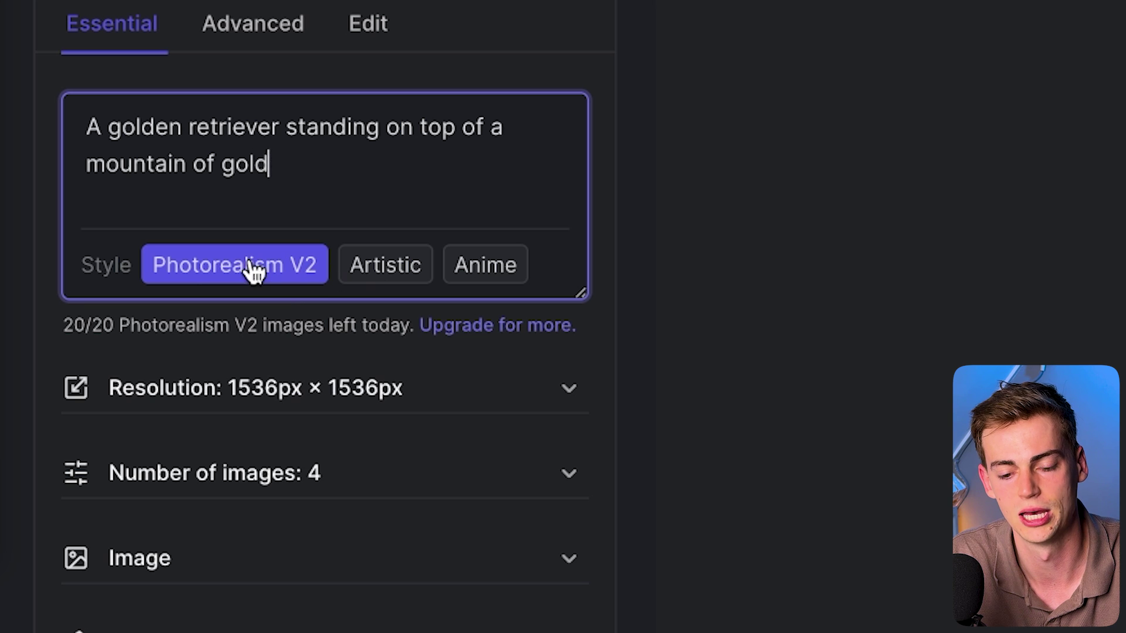
{"action": "scroll", "coordinate": [381, 389], "scroll_direction": "down", "scroll_amount": 2}
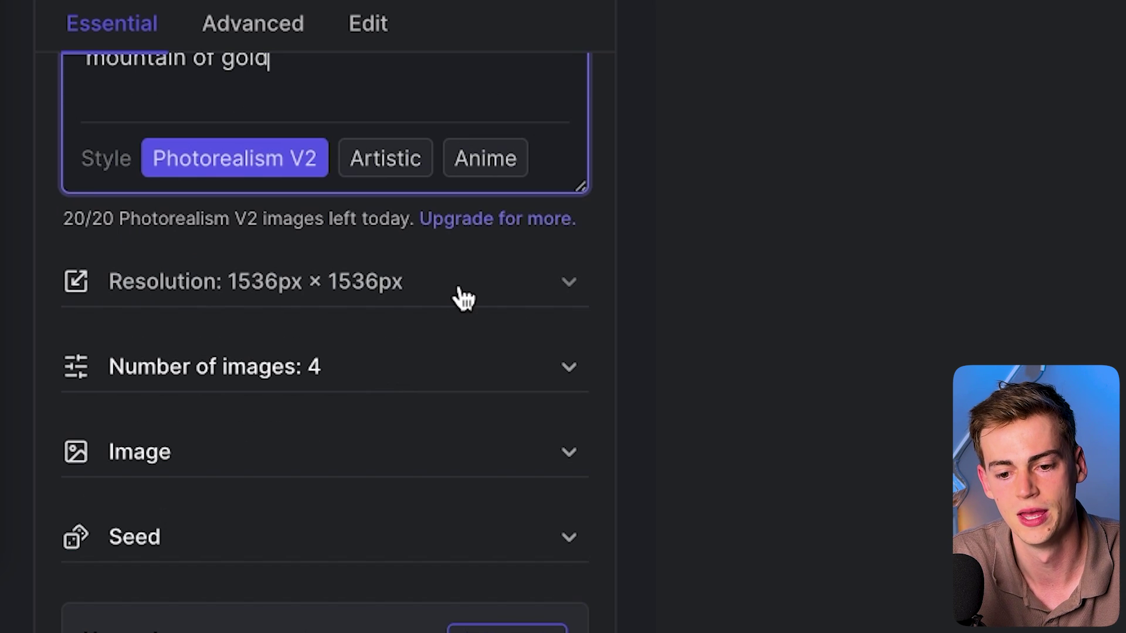
{"action": "left_click", "coordinate": [462, 295]}
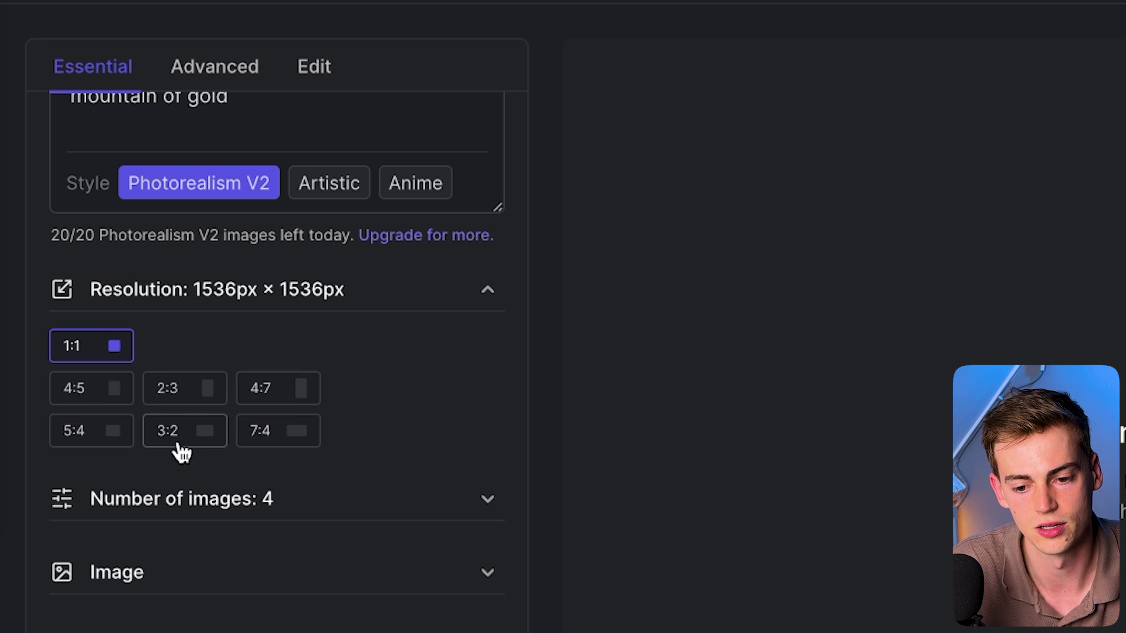
{"action": "left_click", "coordinate": [272, 438]}
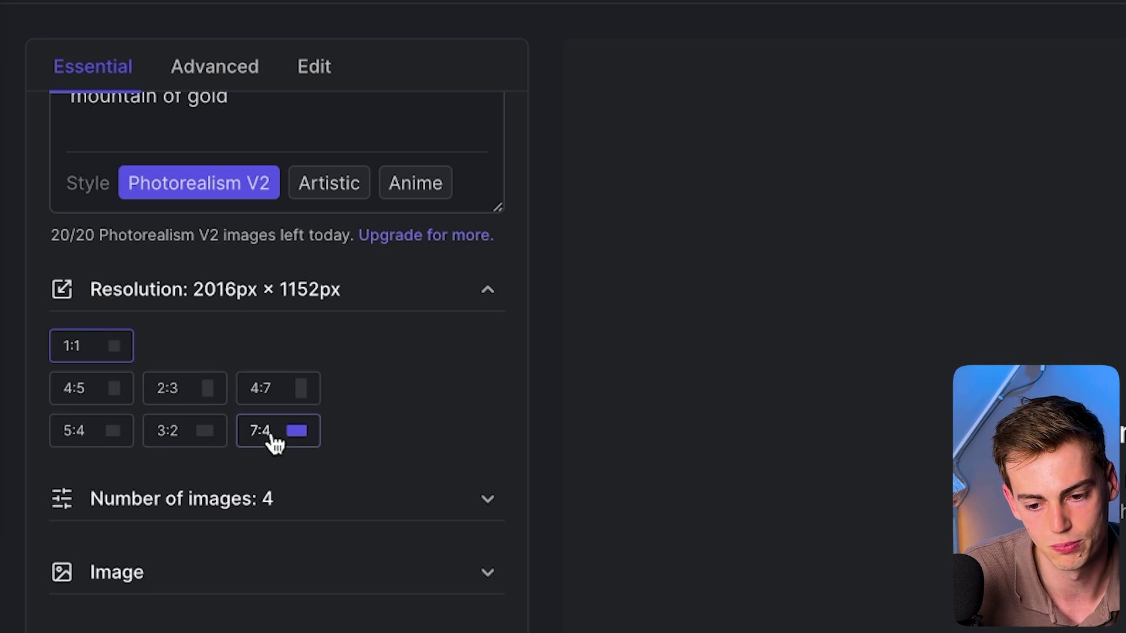
{"action": "scroll", "coordinate": [282, 376], "scroll_direction": "down", "scroll_amount": 3}
{"action": "scroll", "coordinate": [278, 322], "scroll_direction": "down", "scroll_amount": 2}
Set 4 images per generation with an Image to Image reference at 60% similarity.
{"action": "left_click", "coordinate": [402, 229]}
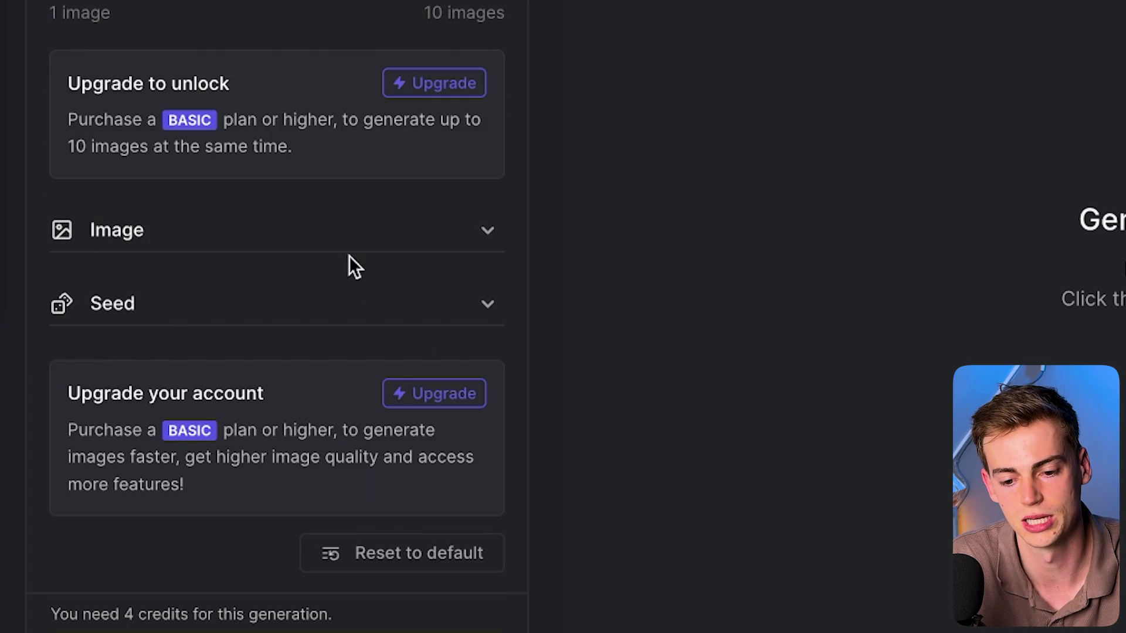
{"action": "left_click", "coordinate": [234, 230]}
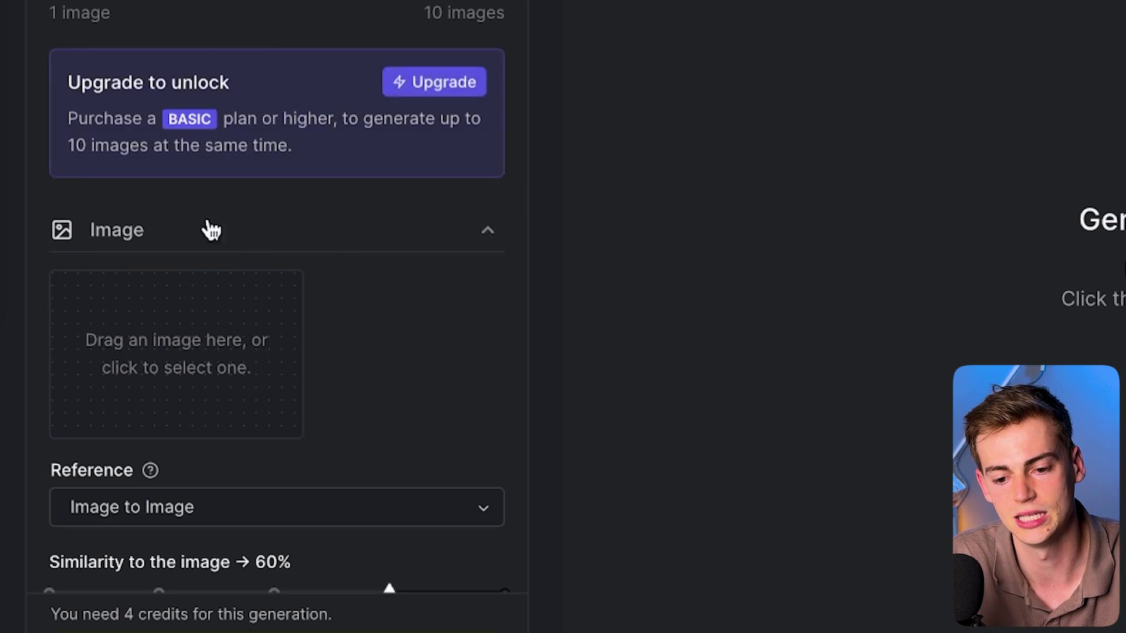
{"action": "scroll", "coordinate": [404, 308], "scroll_direction": "down", "scroll_amount": 5}
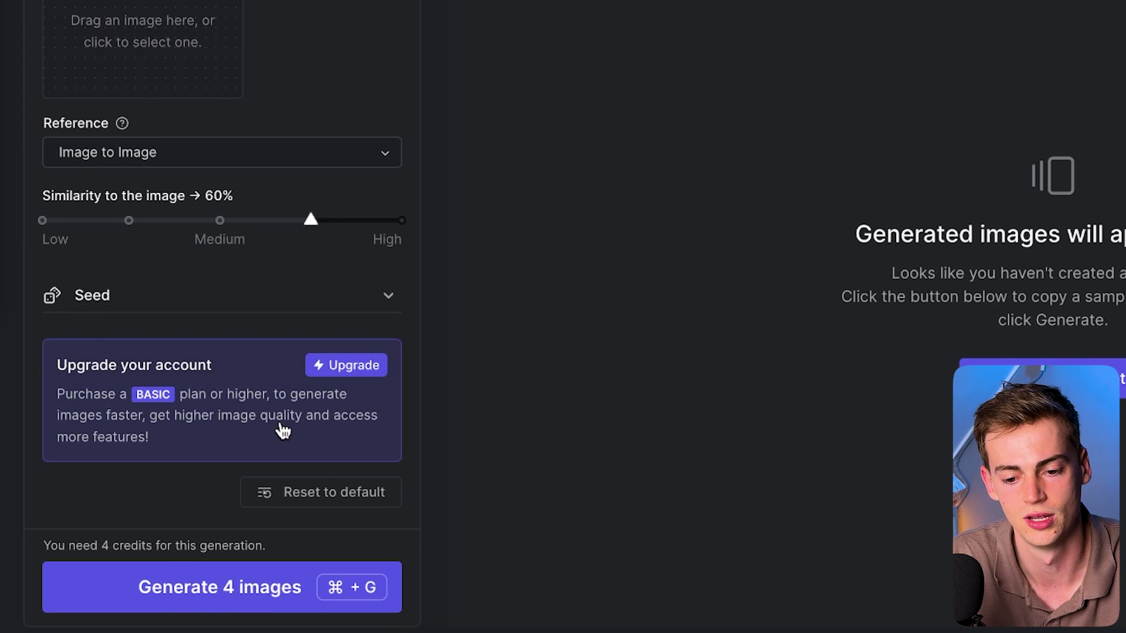
Generate four golden-retriever-on-gold images and open the two-dog image in detail.
{"action": "left_click", "coordinate": [201, 591]}
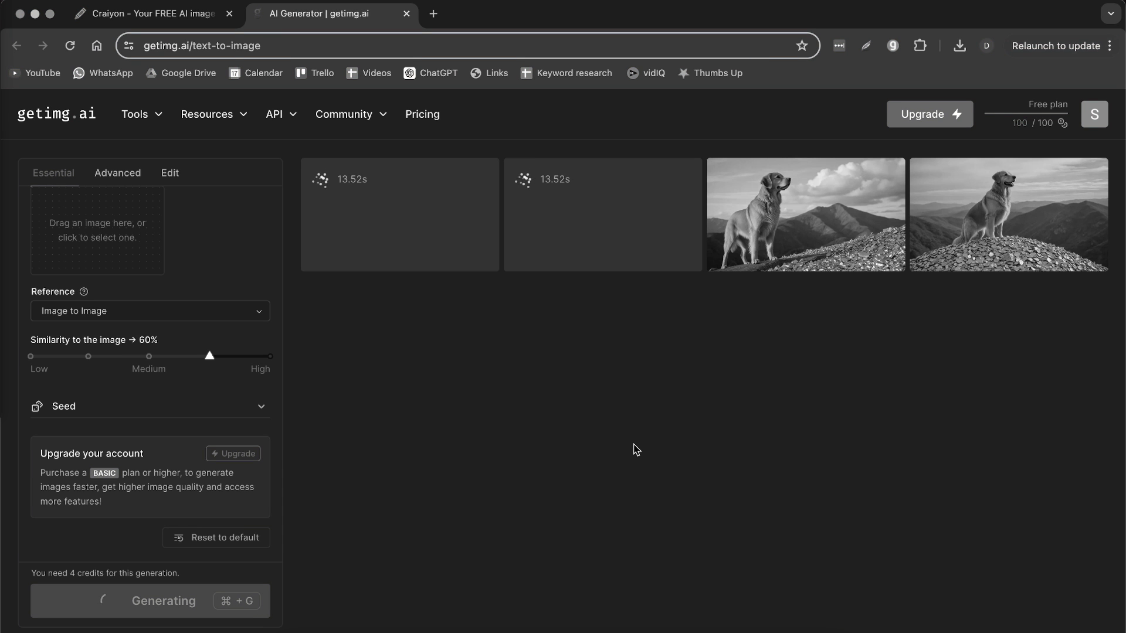
{"action": "scroll", "coordinate": [146, 352], "scroll_direction": "up", "scroll_amount": 10}
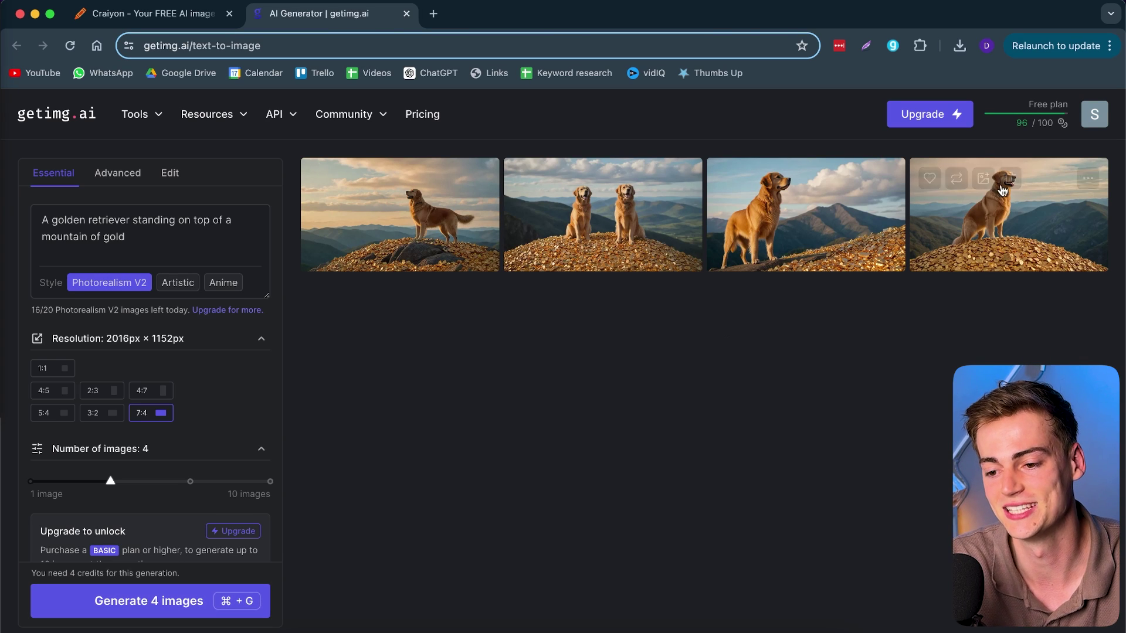
{"action": "mouse_move", "coordinate": [674, 247]}
{"action": "left_click", "coordinate": [561, 239]}
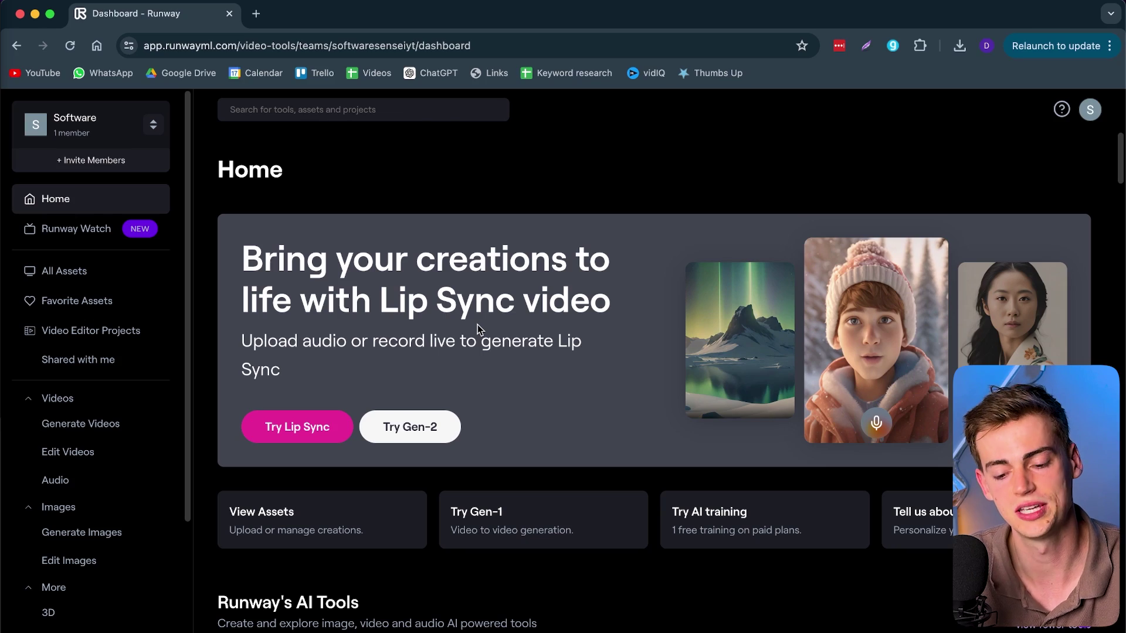
Open the Text to Image tool from Runway's AI Tools section.
{"action": "scroll", "coordinate": [590, 422], "scroll_direction": "down", "scroll_amount": 10}
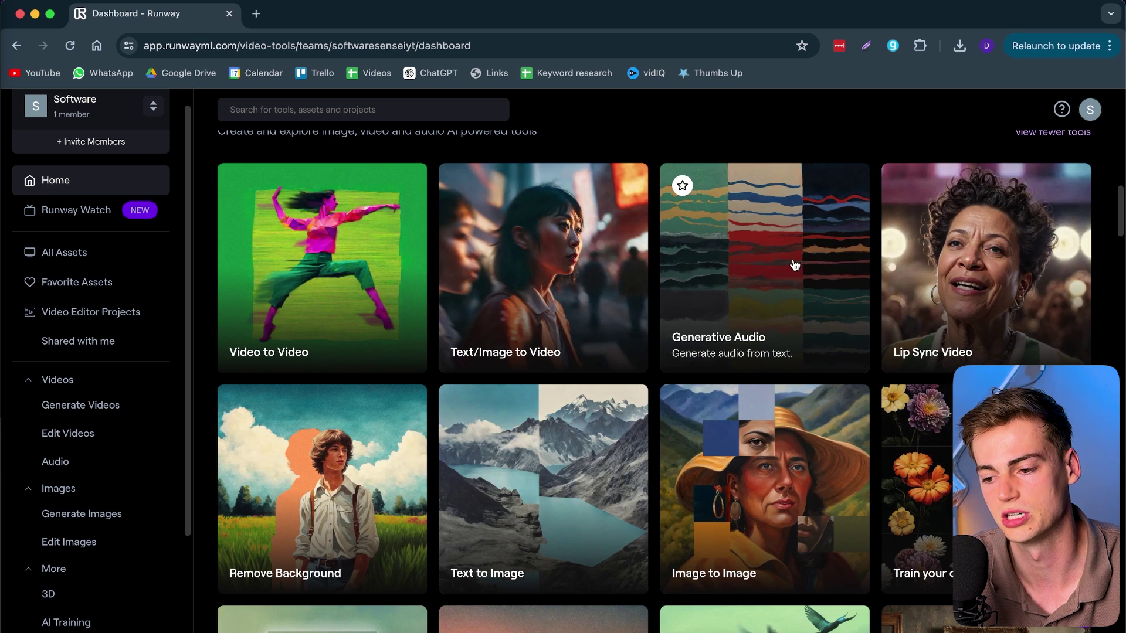
{"action": "scroll", "coordinate": [792, 262], "scroll_direction": "down", "scroll_amount": 4}
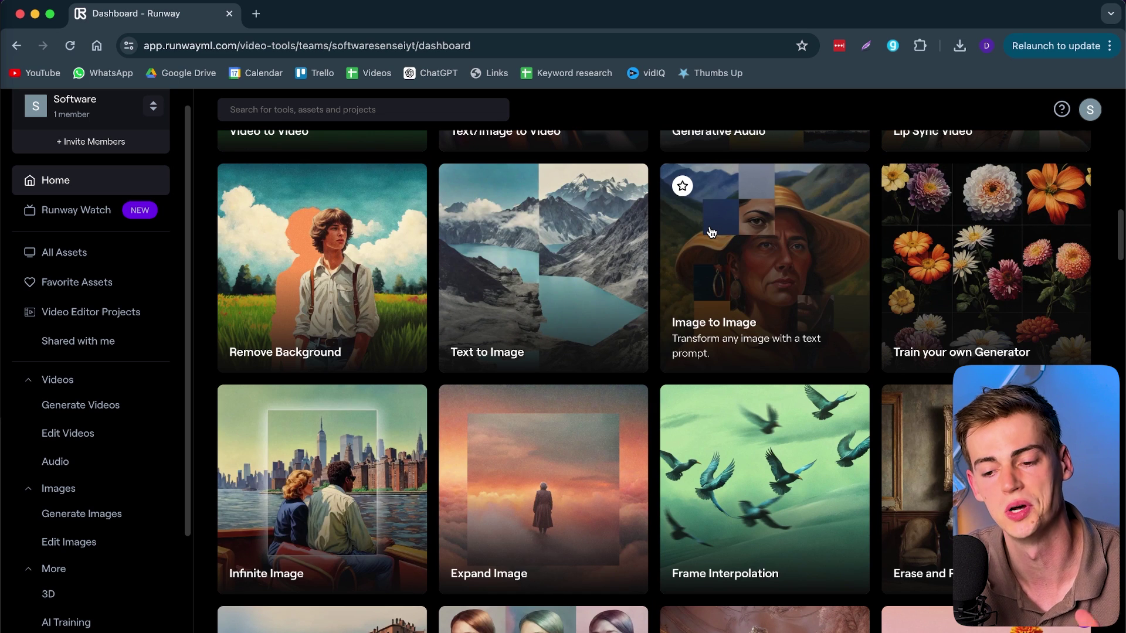
{"action": "left_click", "coordinate": [528, 266]}
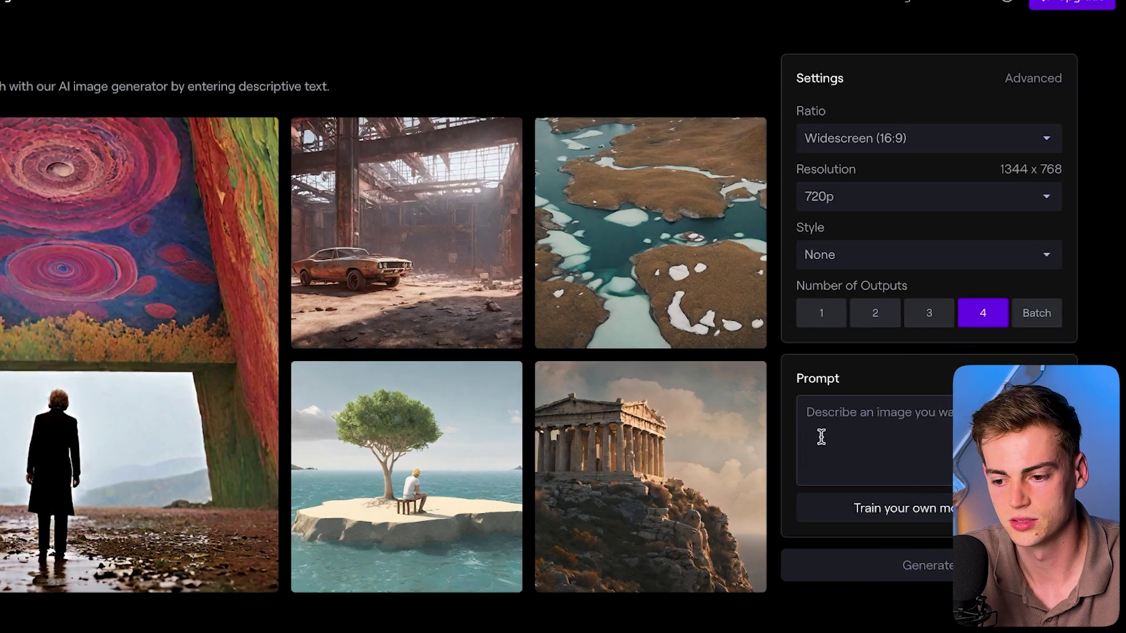
Paste the mason-jar lightning prompt and choose the Sci-fi Art style.
{"action": "left_click", "coordinate": [889, 467]}
{"action": "type", "text": "A mason jar filled with the landscape of a small village, lightning strikes inside the jar, making it an electrical atmosphere. Epic style art,"}
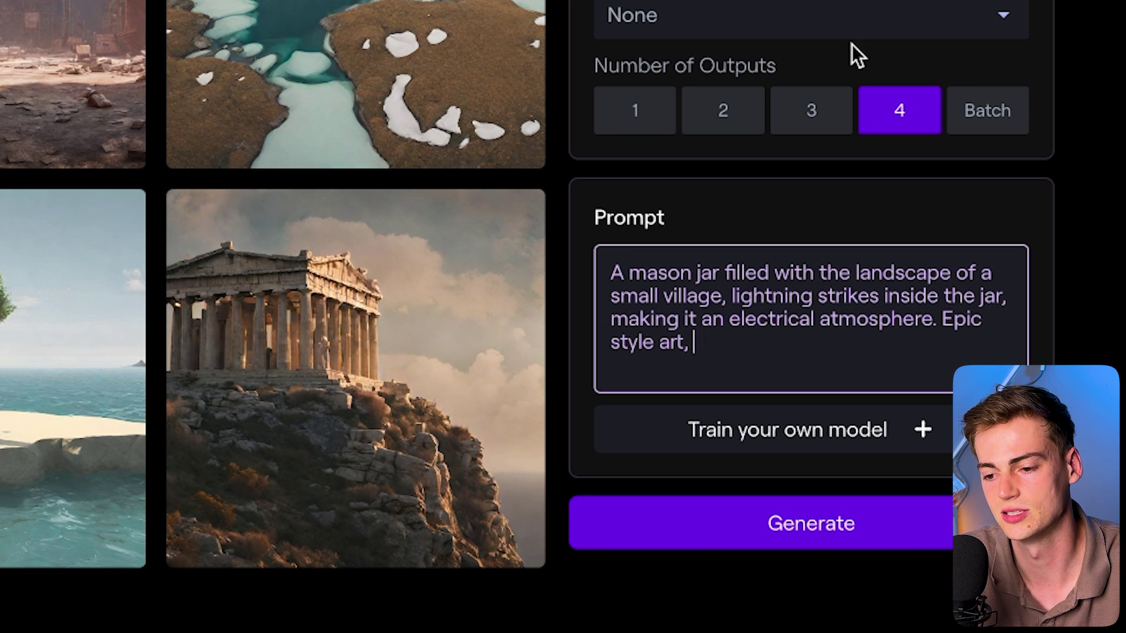
{"action": "left_click", "coordinate": [712, 20]}
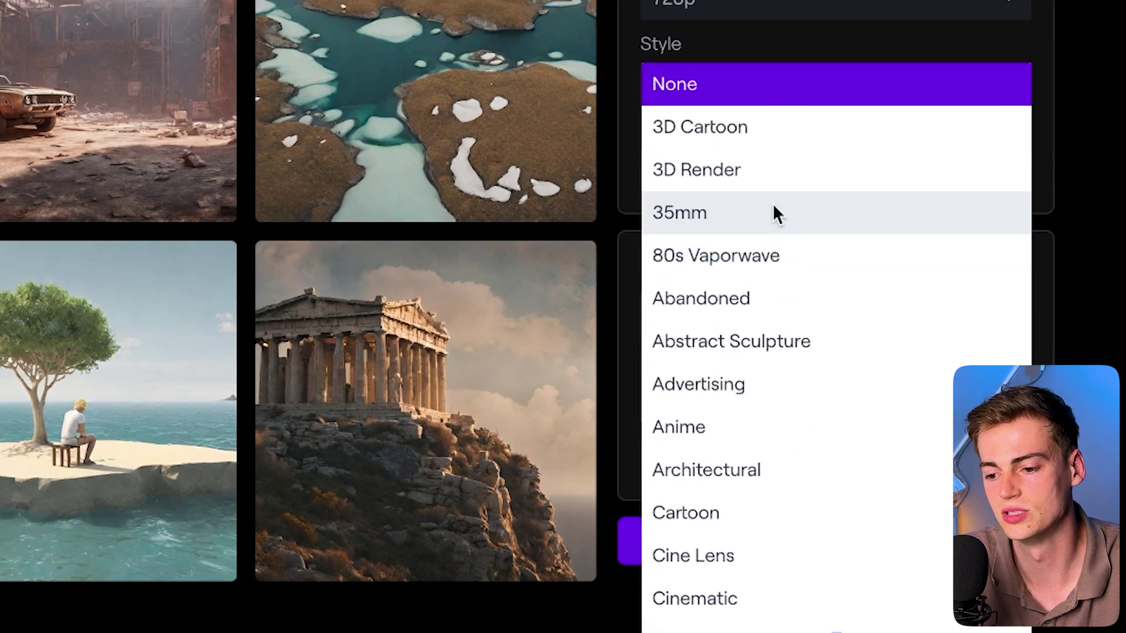
{"action": "scroll", "coordinate": [740, 350], "scroll_direction": "down", "scroll_amount": 5}
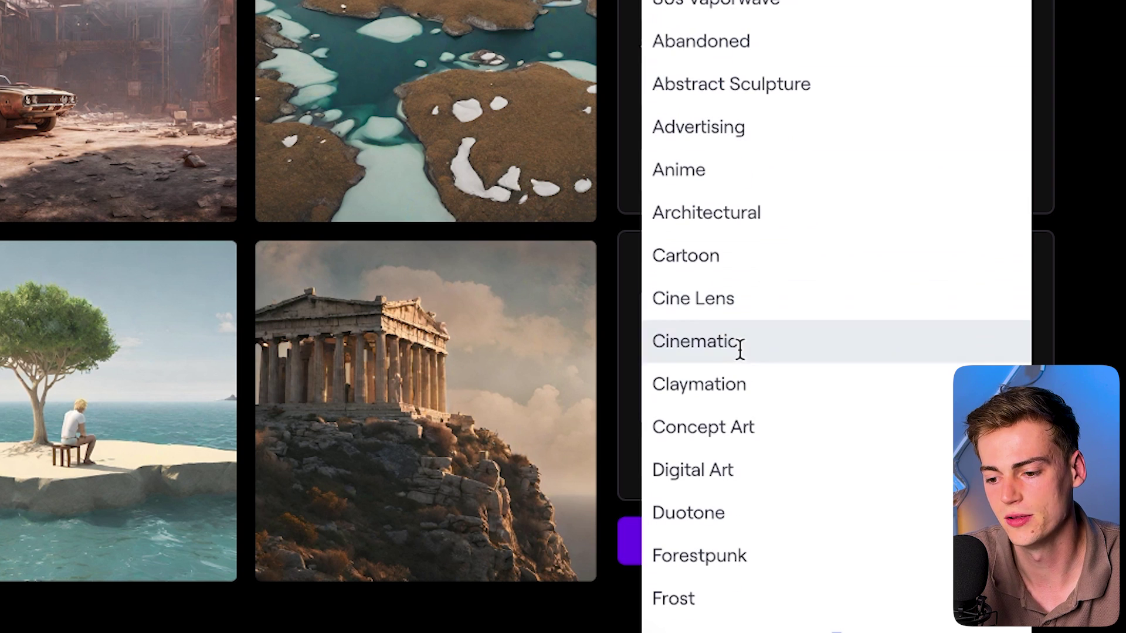
{"action": "scroll", "coordinate": [762, 390], "scroll_direction": "down", "scroll_amount": 7}
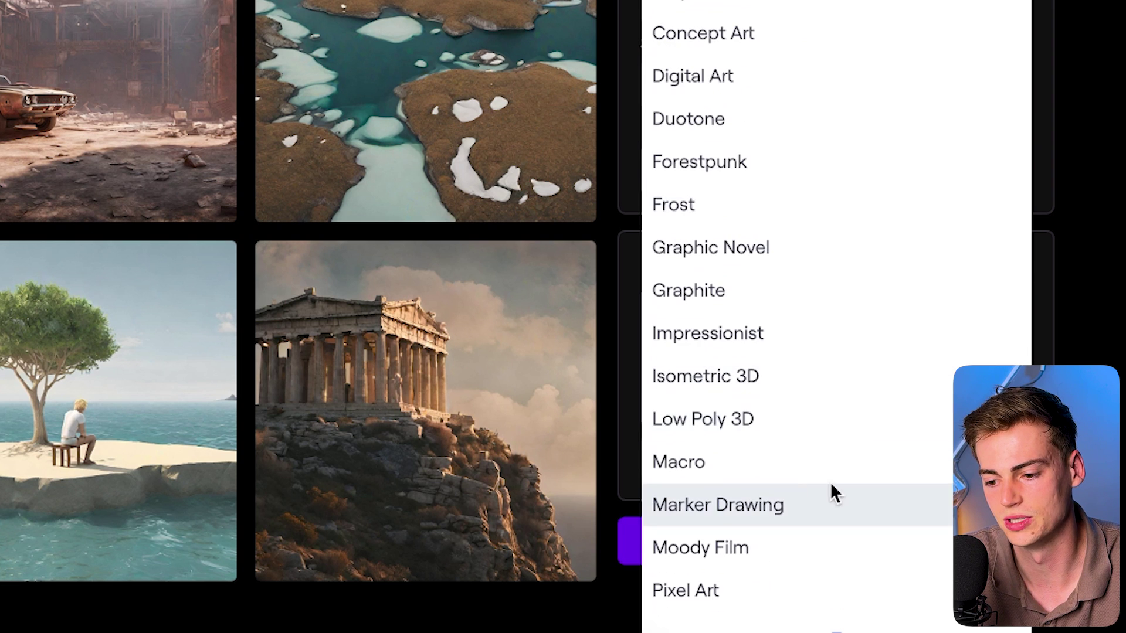
{"action": "scroll", "coordinate": [809, 352], "scroll_direction": "down", "scroll_amount": 4}
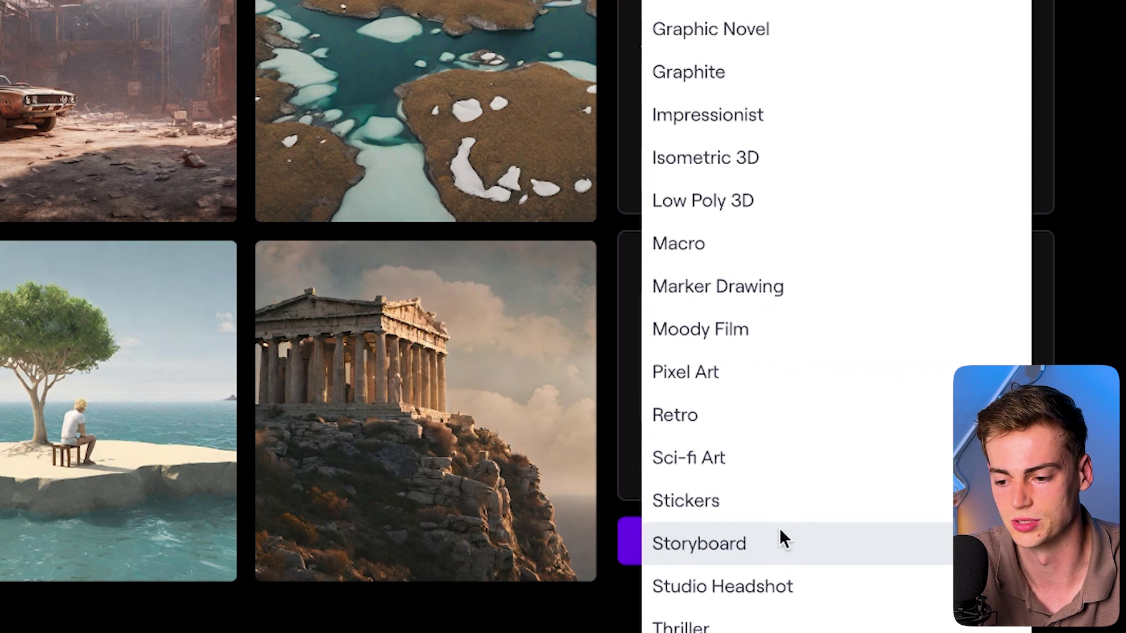
{"action": "left_click", "coordinate": [722, 459]}
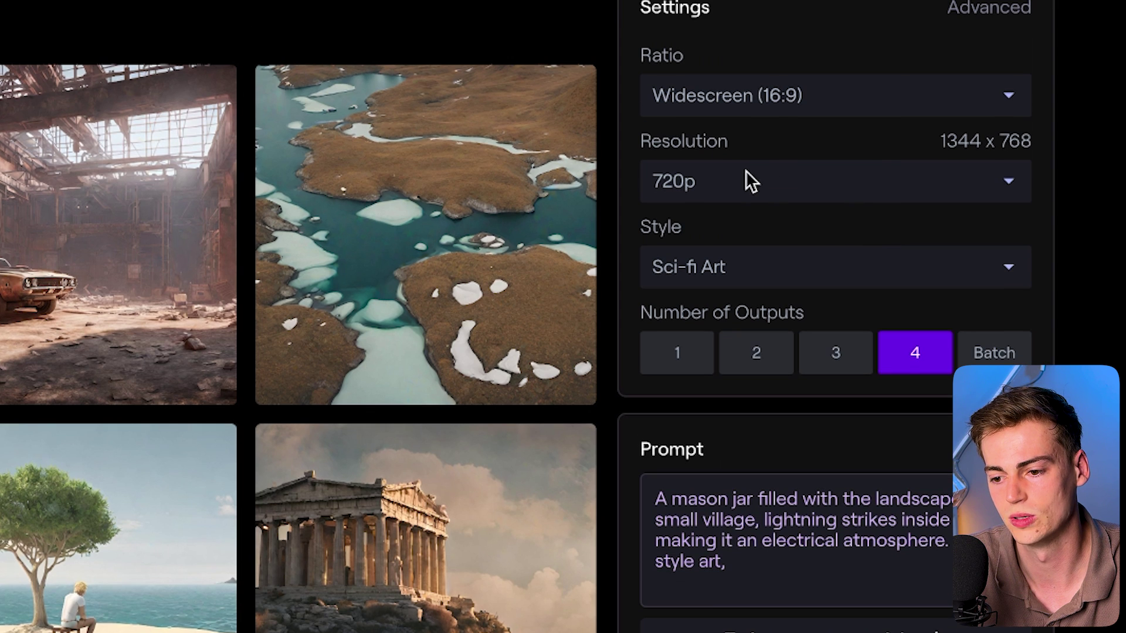
Keep 720p and Widescreen (16:9), then generate four images.
{"action": "left_click", "coordinate": [733, 183]}
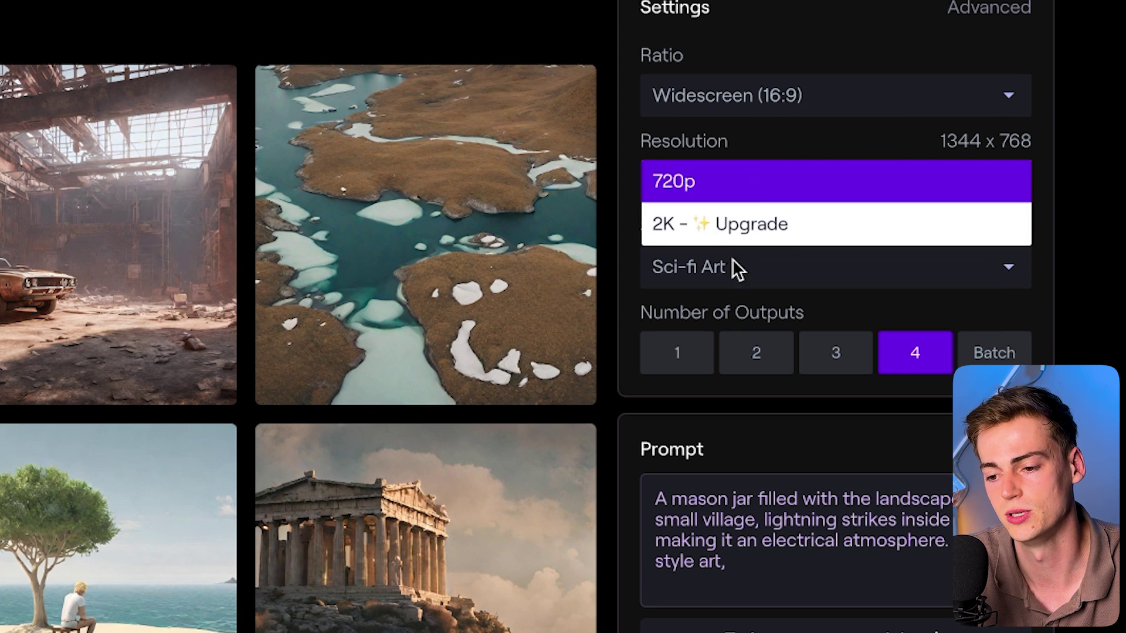
{"action": "left_click", "coordinate": [827, 88]}
{"action": "left_click", "coordinate": [703, 94]}
{"action": "left_click", "coordinate": [565, 42]}
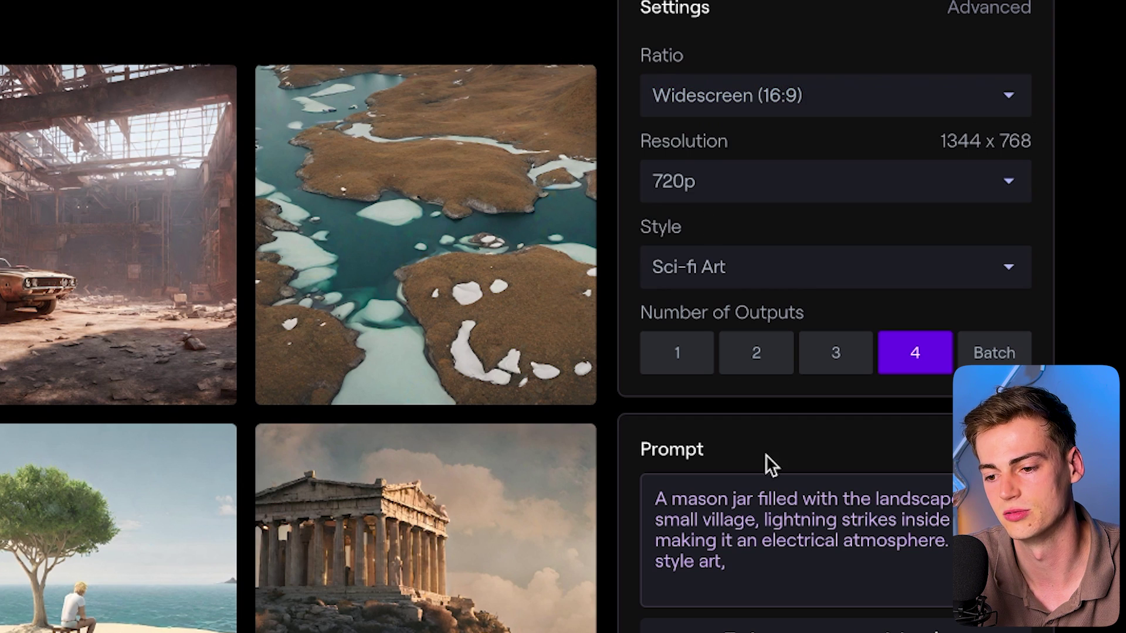
{"action": "left_click", "coordinate": [910, 582]}
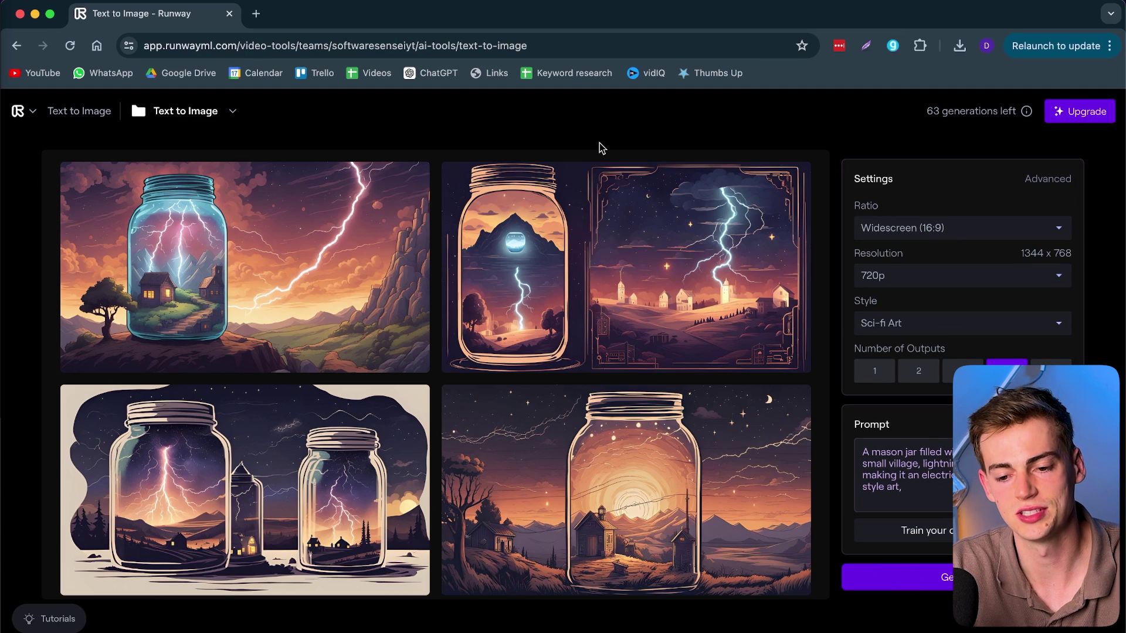
View the first mason-jar image enlarged and show its more-actions menu.
{"action": "mouse_move", "coordinate": [668, 239]}
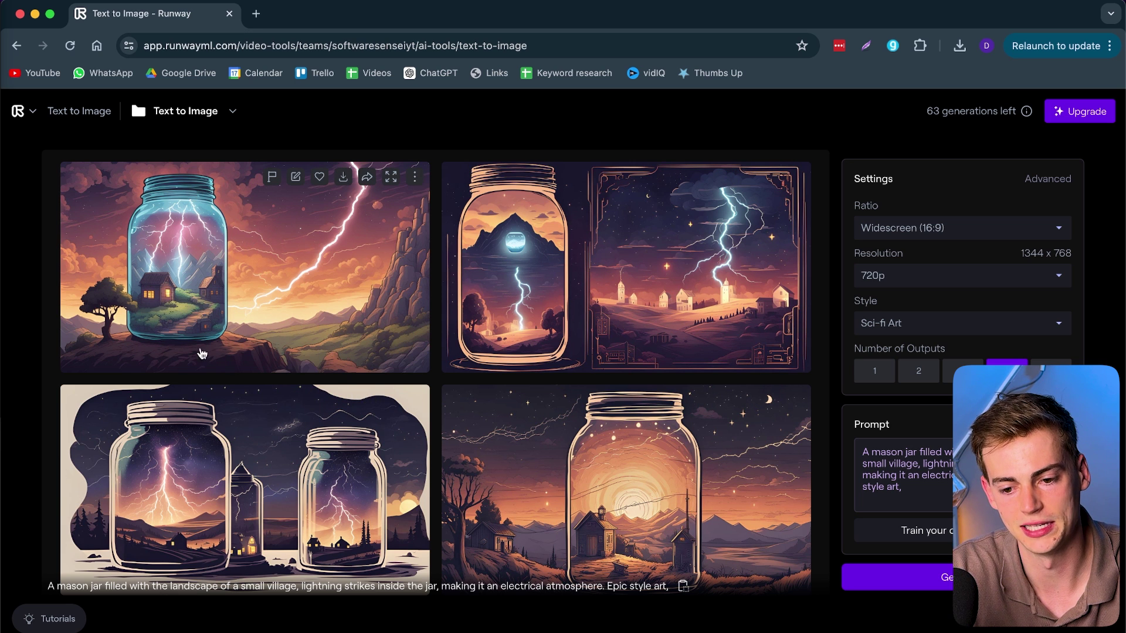
{"action": "left_click", "coordinate": [283, 303]}
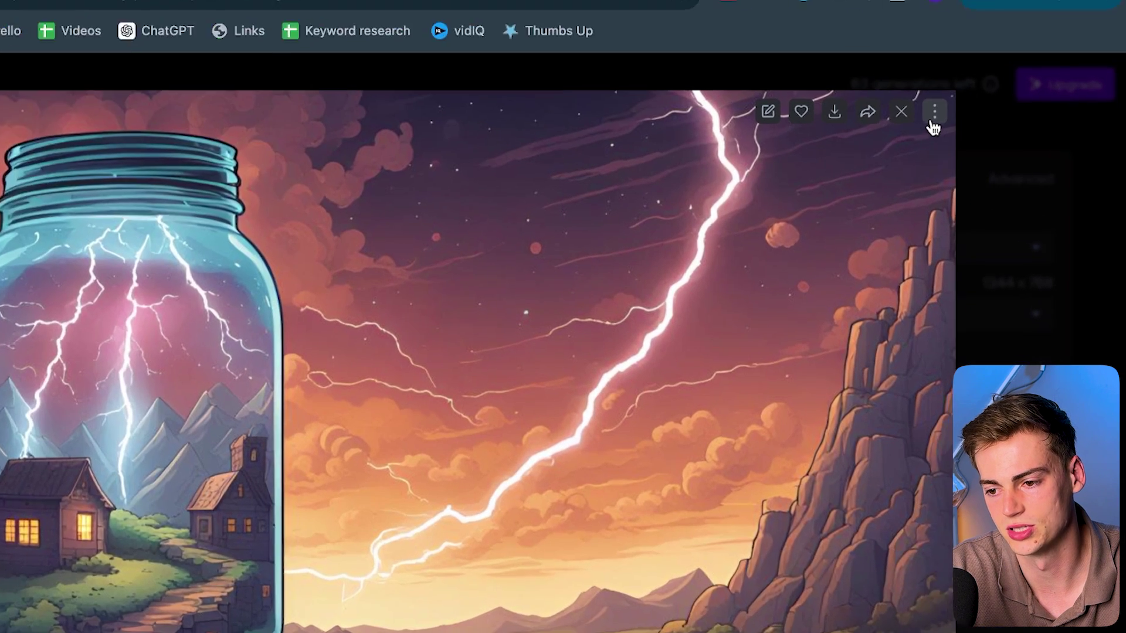
{"action": "left_click", "coordinate": [986, 131]}
{"action": "mouse_move", "coordinate": [977, 170]}
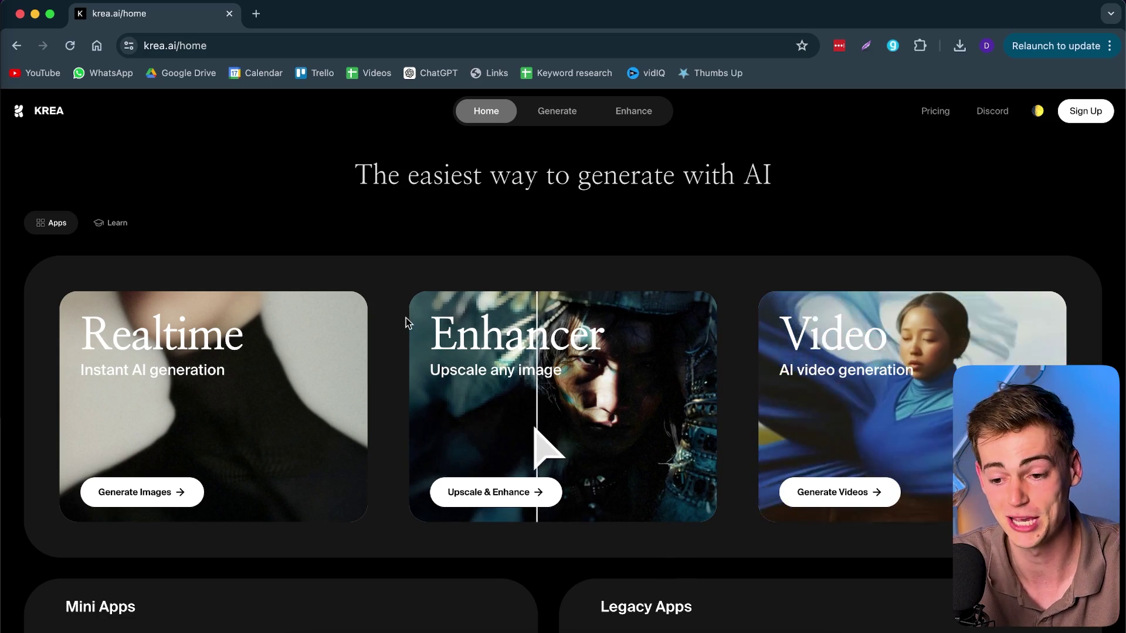
Open Krea's Realtime Editor and replace the prompt with 'a field with sunflowers'.
{"action": "left_click", "coordinate": [157, 492]}
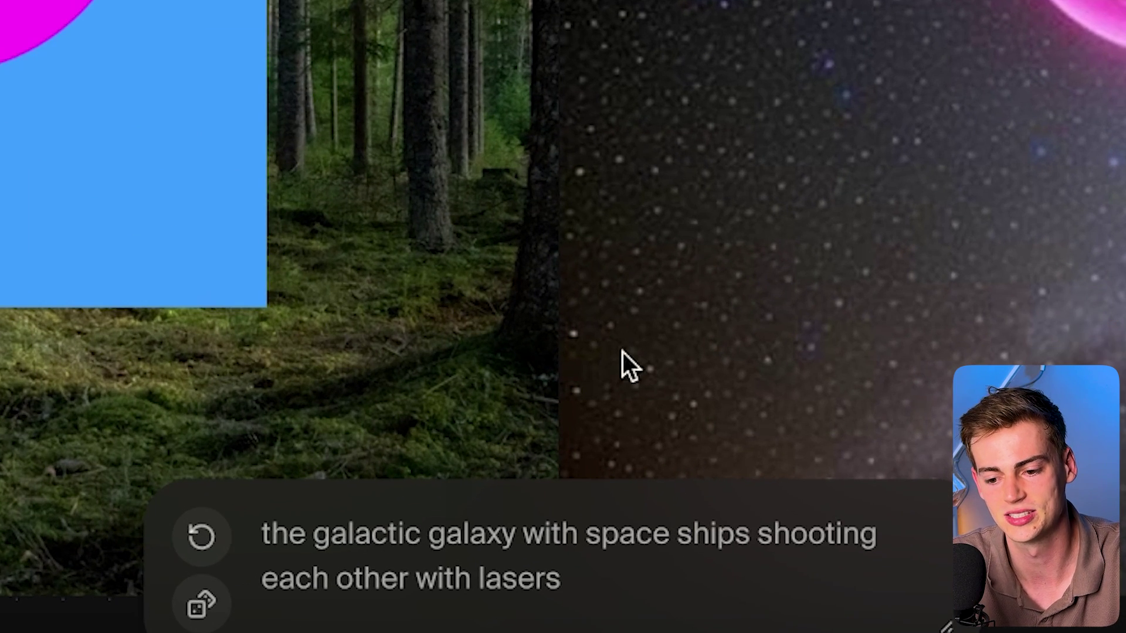
{"action": "left_click", "coordinate": [613, 593]}
{"action": "key", "text": "ctrl+a"}
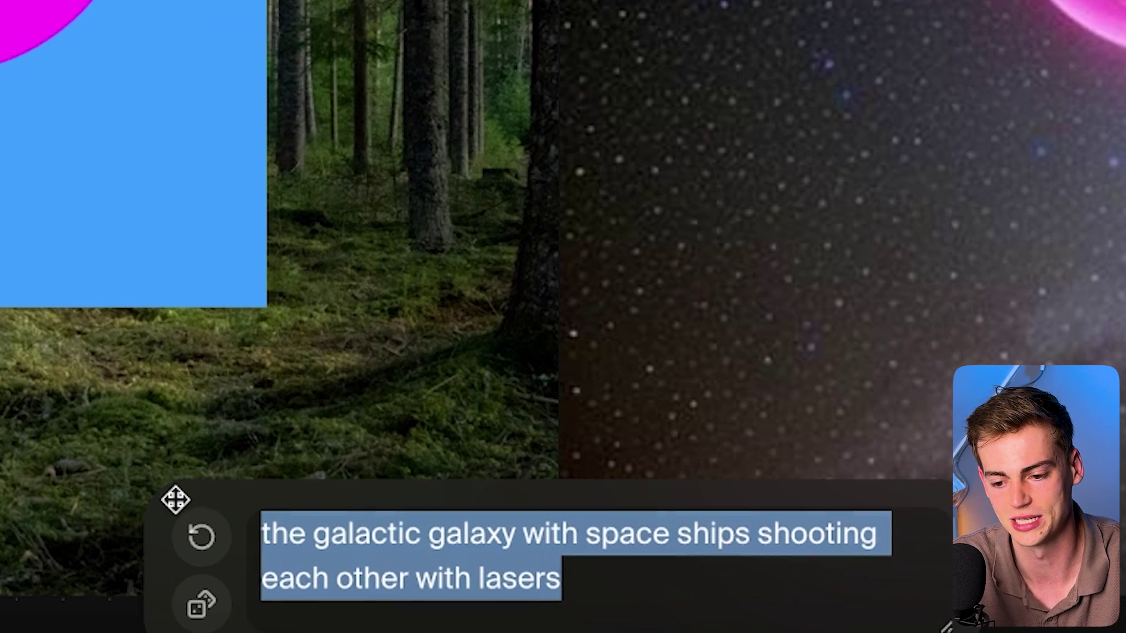
{"action": "type", "text": "a field with "}
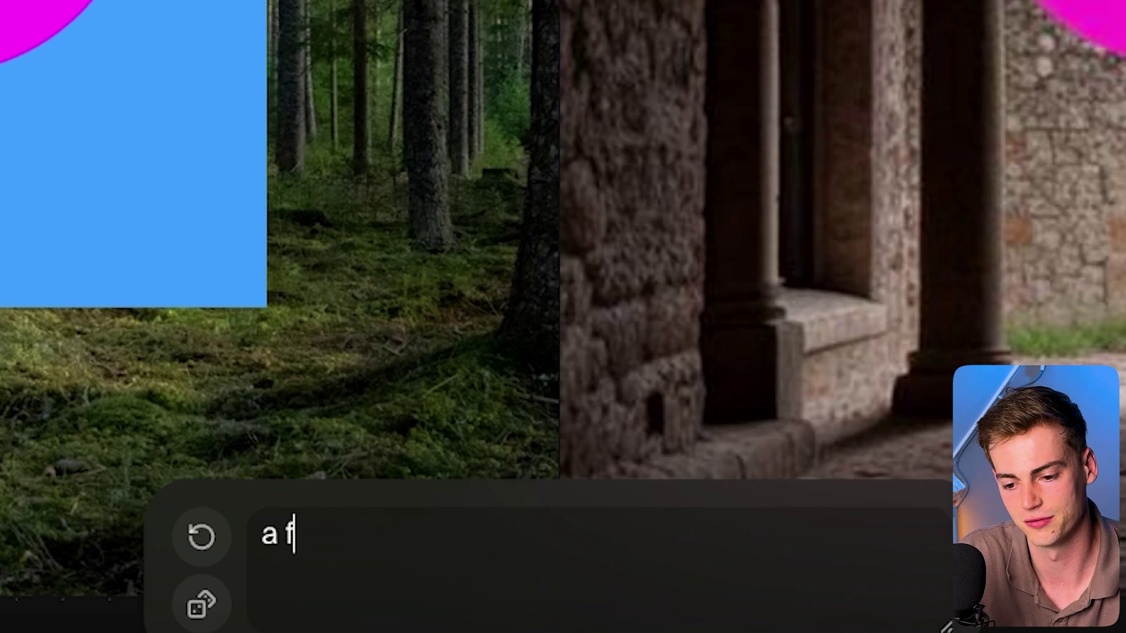
{"action": "type", "text": "sunflowers"}
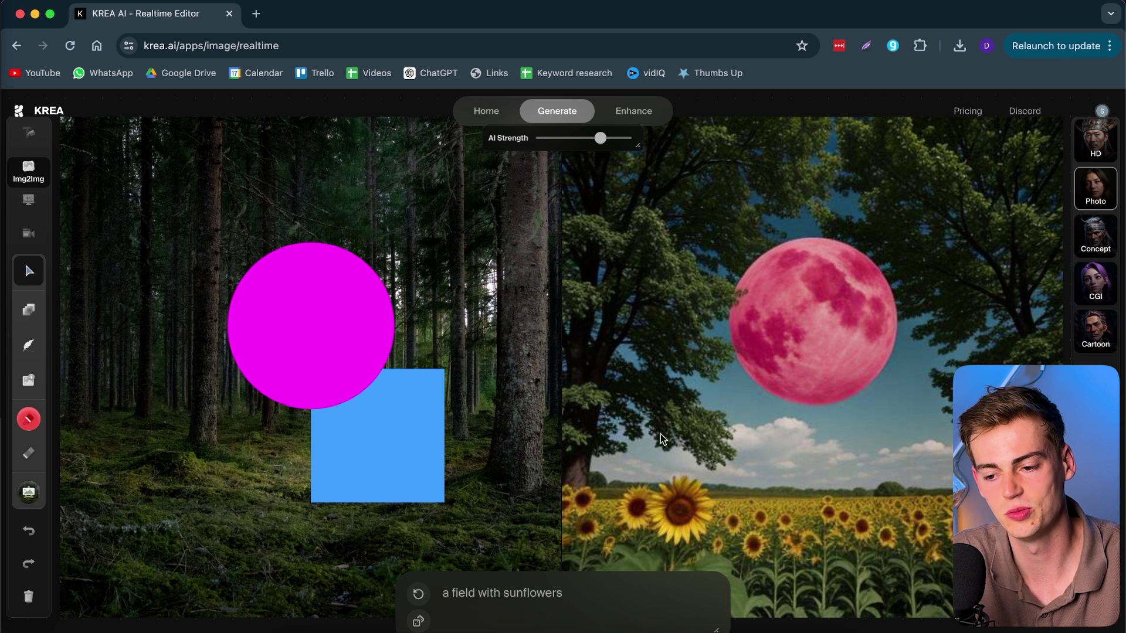
Move the magenta circle to the canvas's top-left and set AI strength to 0.79.
{"action": "left_click_drag", "start_coordinate": [313, 334], "coordinate": [189, 237]}
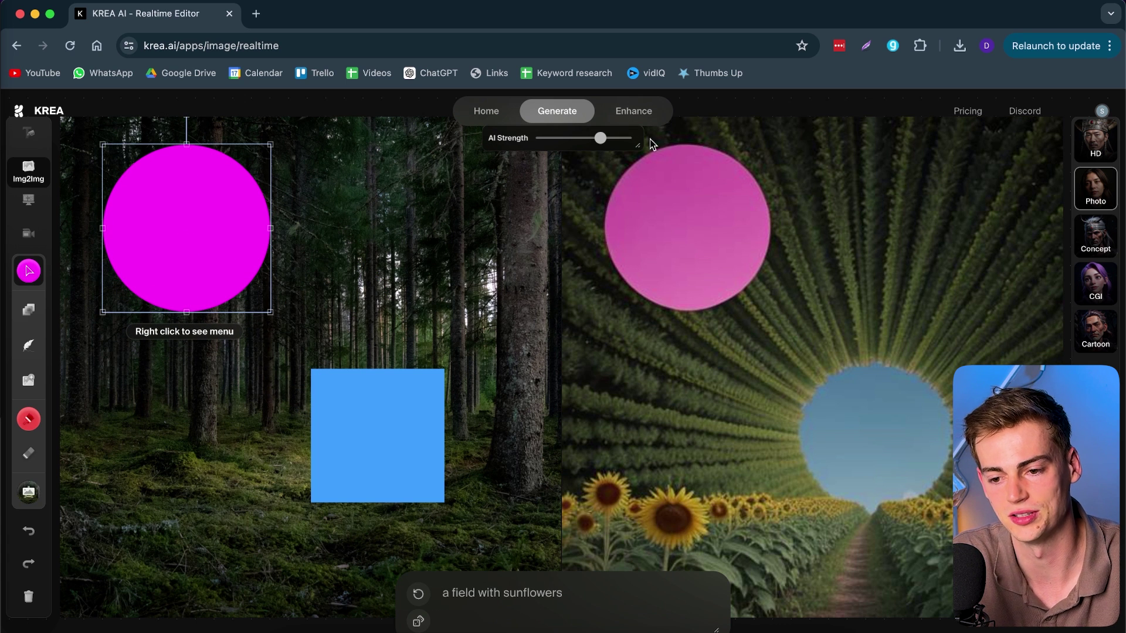
{"action": "mouse_move", "coordinate": [600, 145]}
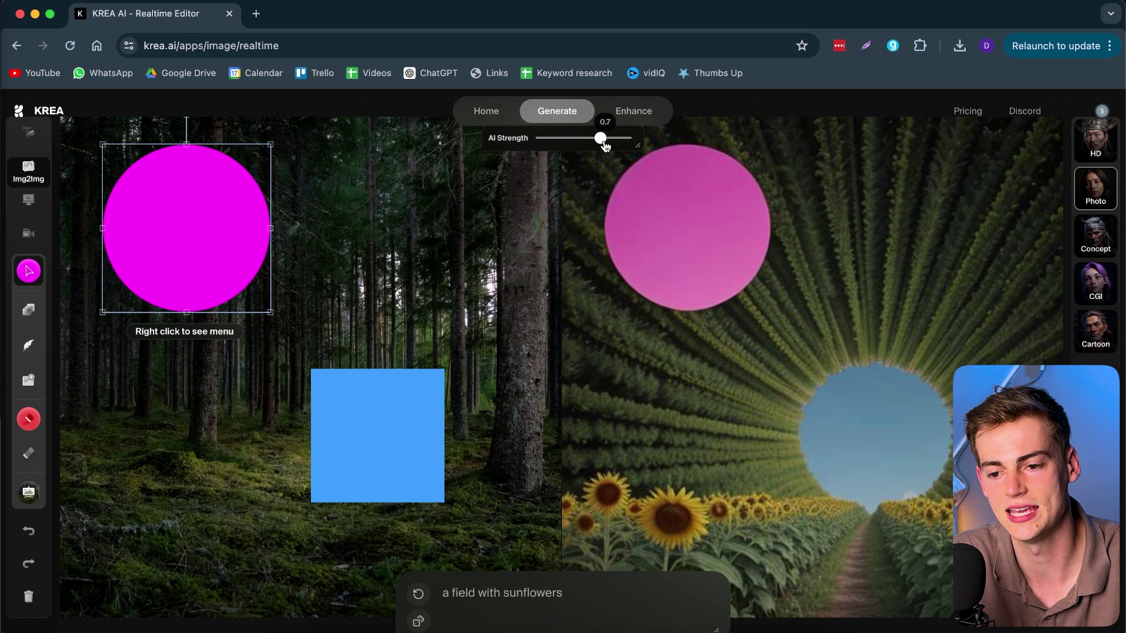
{"action": "left_click_drag", "start_coordinate": [598, 146], "coordinate": [582, 147]}
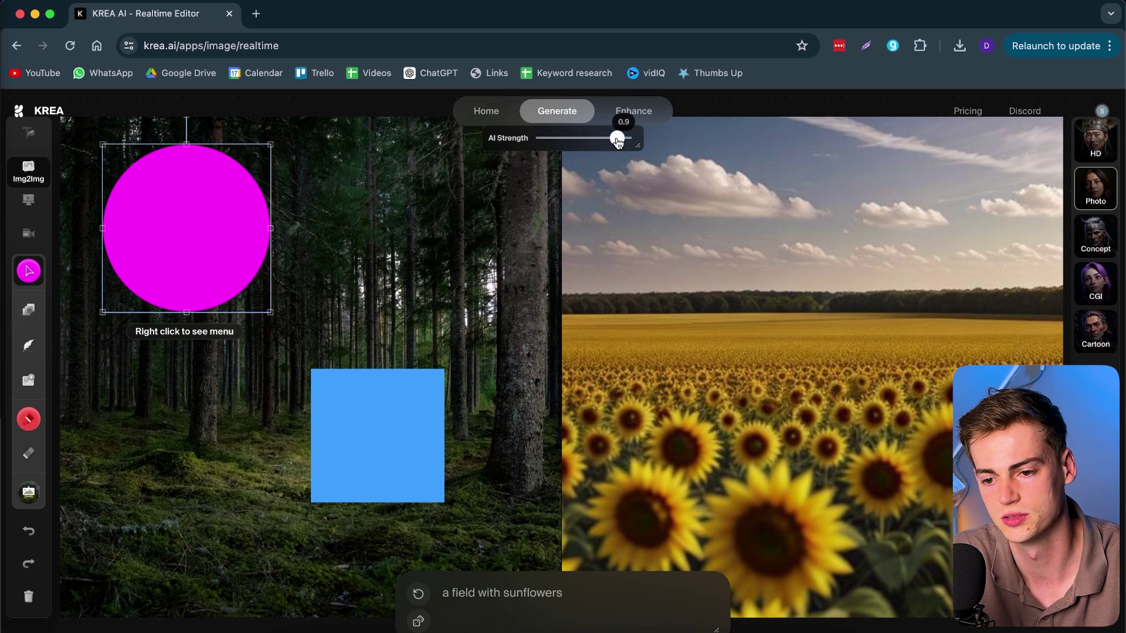
{"action": "left_click_drag", "start_coordinate": [617, 141], "coordinate": [609, 143]}
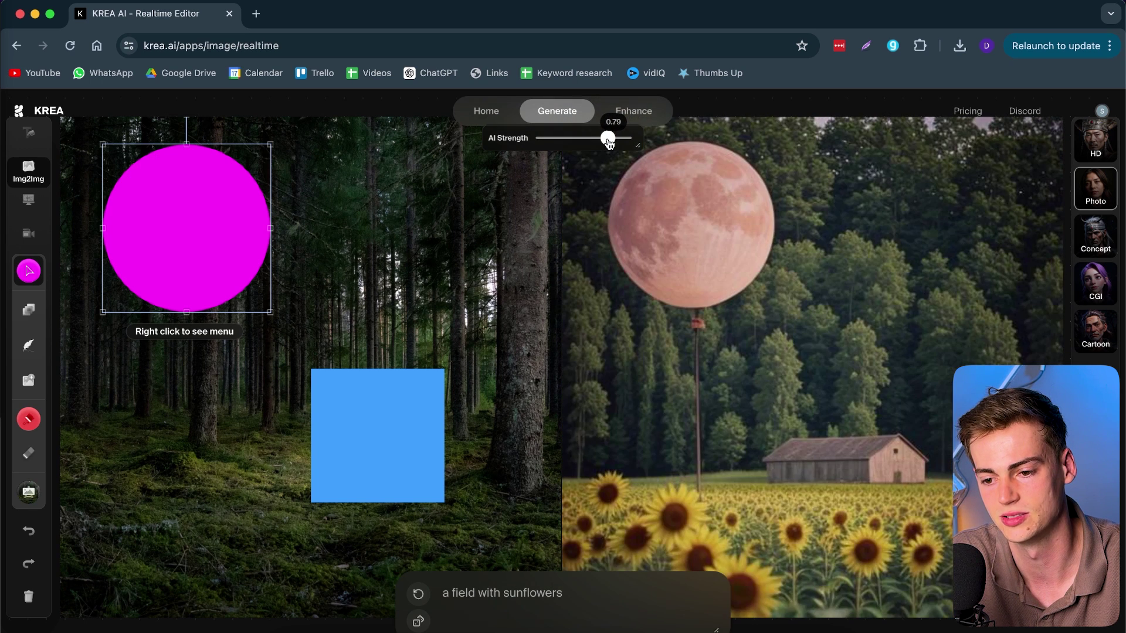
Move and widen the blue rectangle so it overlaps the circle's lower right.
{"action": "left_click_drag", "start_coordinate": [368, 425], "coordinate": [317, 259]}
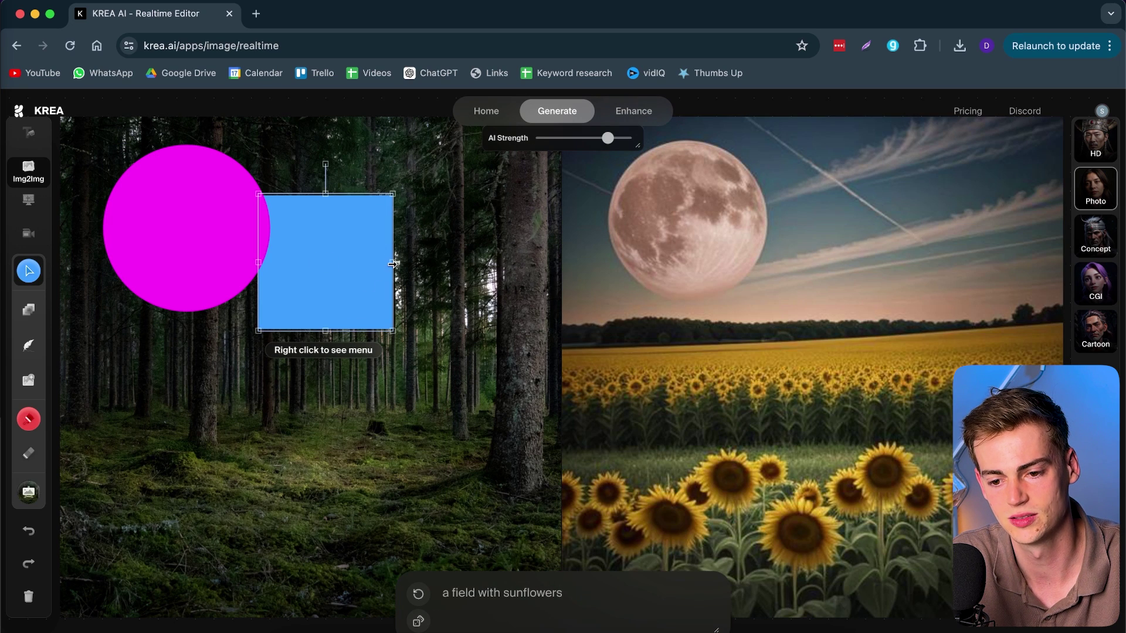
{"action": "left_click_drag", "start_coordinate": [392, 264], "coordinate": [518, 264]}
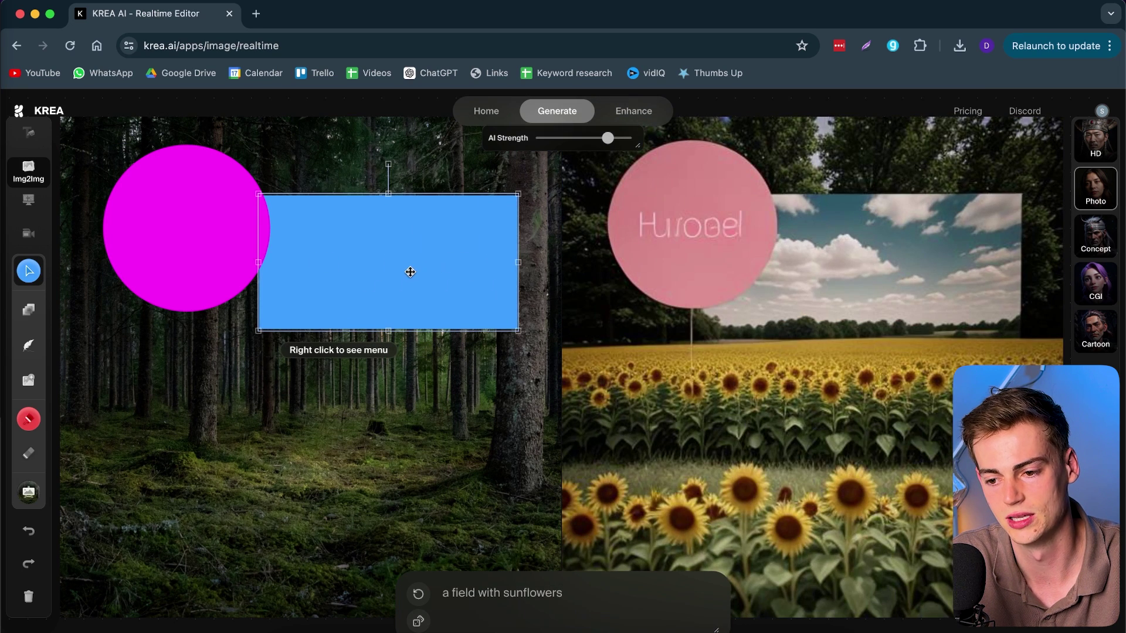
{"action": "left_click_drag", "start_coordinate": [409, 272], "coordinate": [351, 311]}
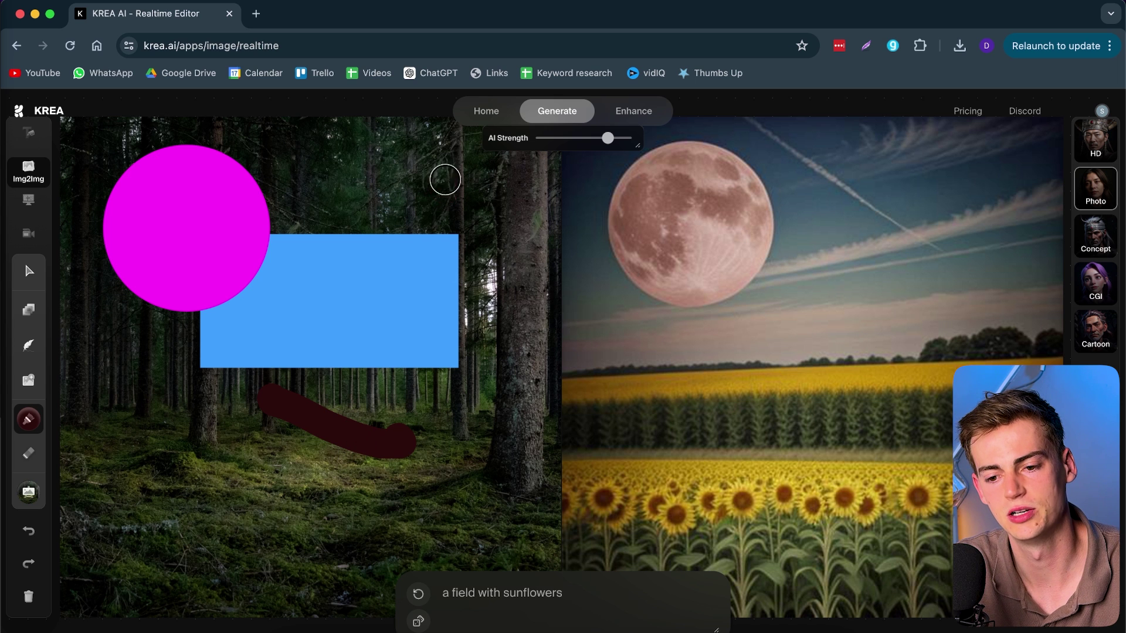
Paint dark looping brush strokes over the canvas and magenta circle, then move the blue rectangle up-left.
{"action": "mouse_move", "coordinate": [445, 179]}
{"action": "left_mouse_down"}
{"action": "mouse_move", "coordinate": [465, 196]}
{"action": "mouse_move", "coordinate": [238, 487]}
{"action": "mouse_move", "coordinate": [143, 405]}
{"action": "left_mouse_up"}
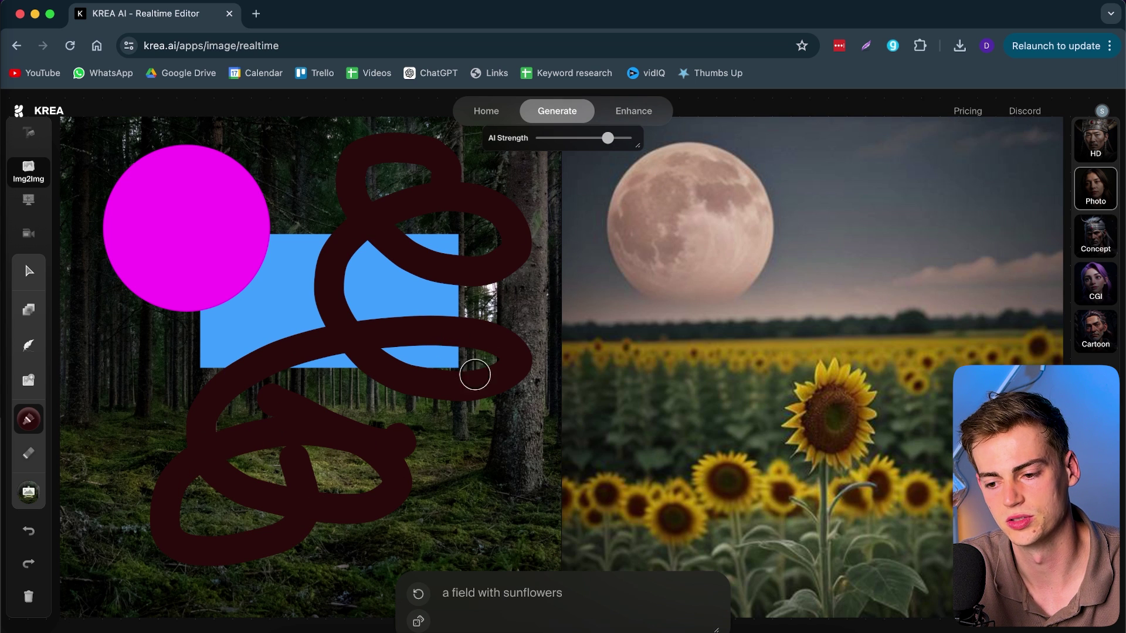
{"action": "mouse_move", "coordinate": [126, 320]}
{"action": "left_mouse_down"}
{"action": "mouse_move", "coordinate": [140, 295]}
{"action": "mouse_move", "coordinate": [183, 270]}
{"action": "mouse_move", "coordinate": [133, 200]}
{"action": "left_mouse_up"}
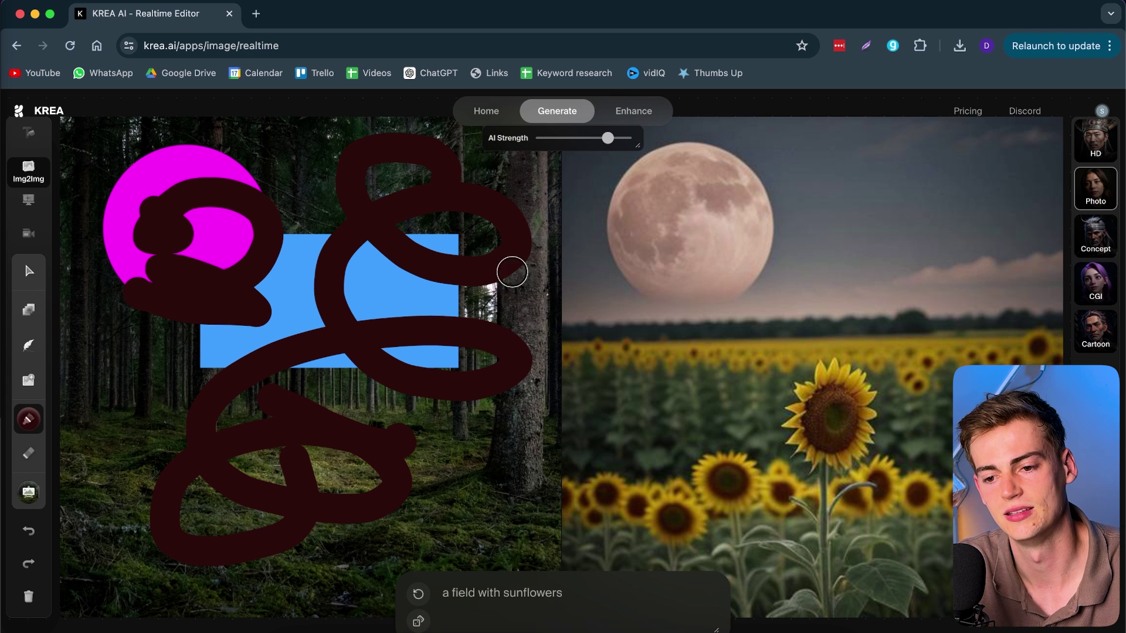
{"action": "left_click_drag", "start_coordinate": [238, 208], "coordinate": [175, 192]}
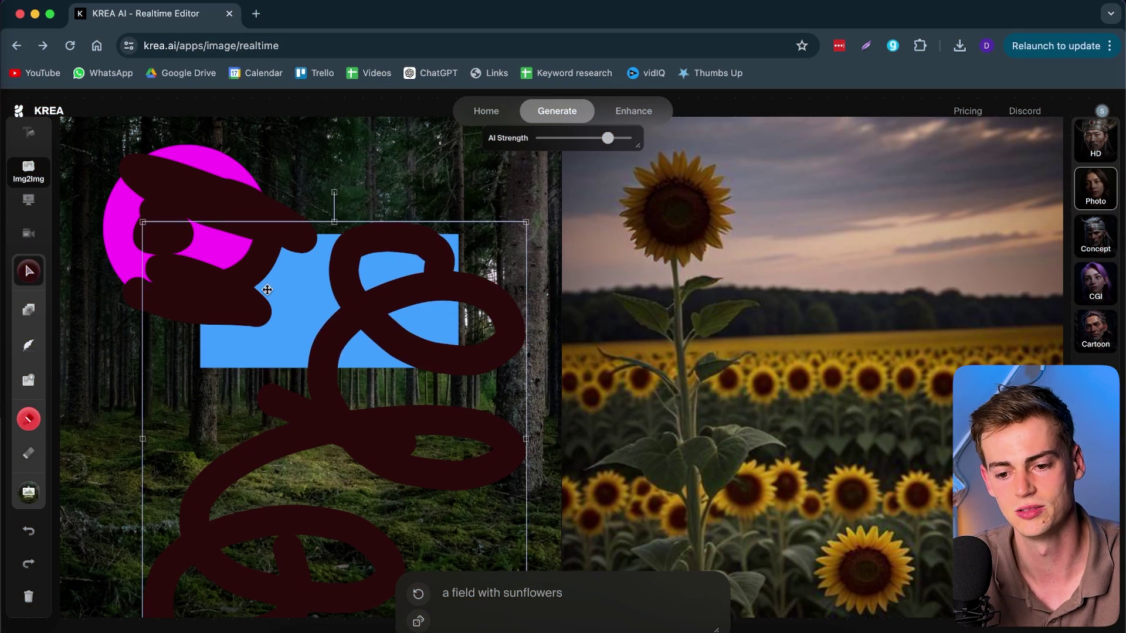
{"action": "left_click_drag", "start_coordinate": [264, 289], "coordinate": [251, 232]}
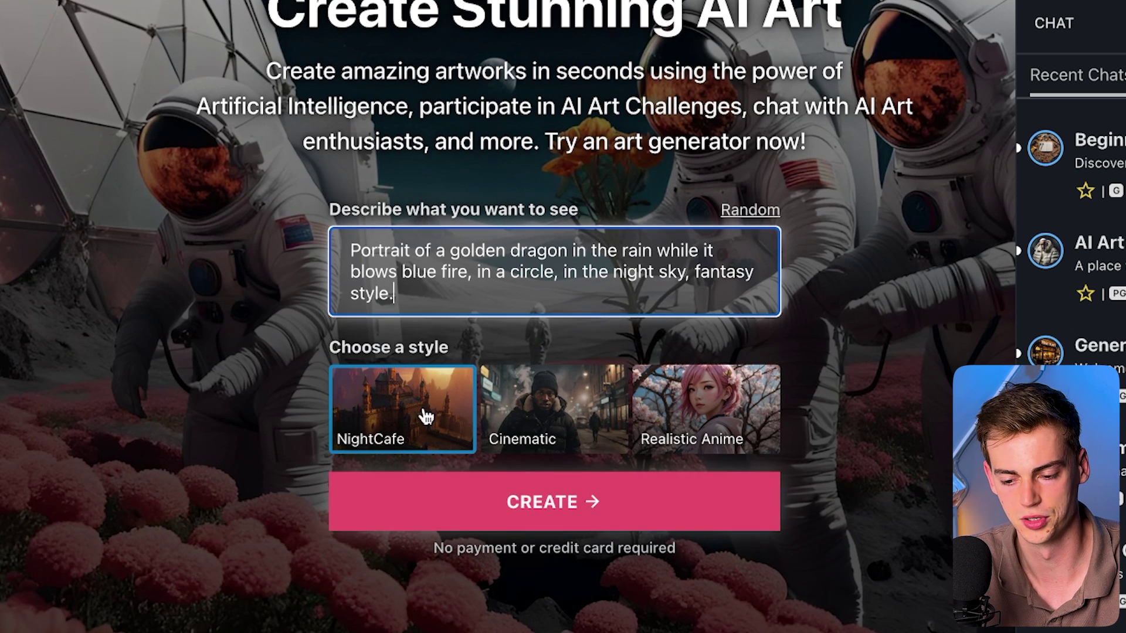
Generate the golden dragon prompt with the NightCafe style.
{"action": "left_click", "coordinate": [503, 485]}
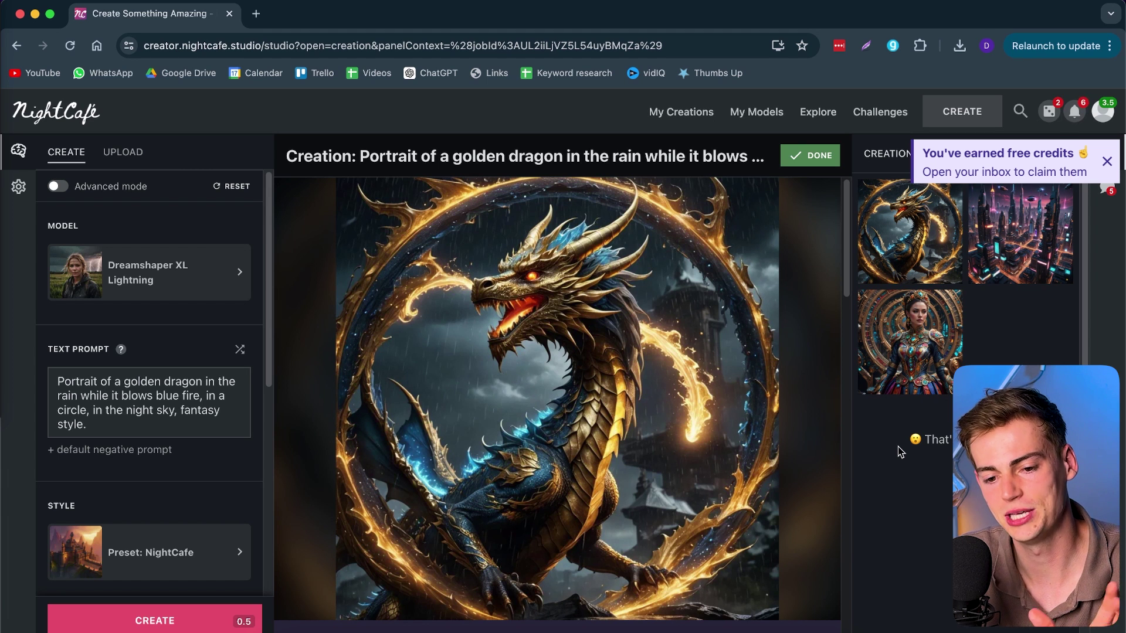
Browse the NightCafe model list and dismiss the free credits notice.
{"action": "left_click", "coordinate": [201, 272]}
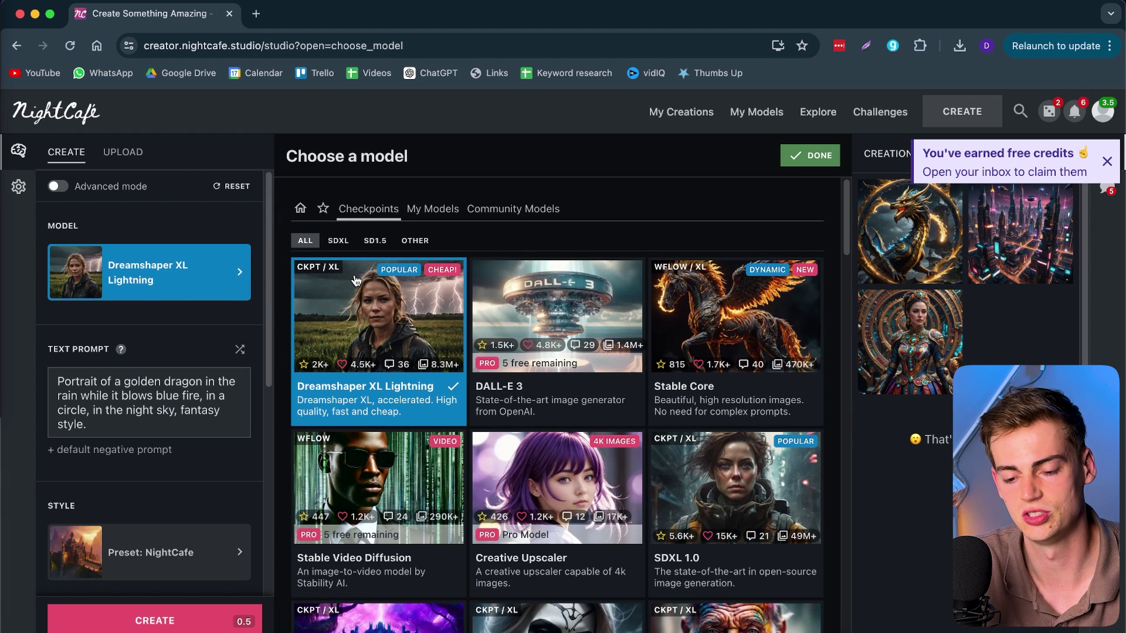
{"action": "scroll", "coordinate": [684, 436], "scroll_direction": "down", "scroll_amount": 3}
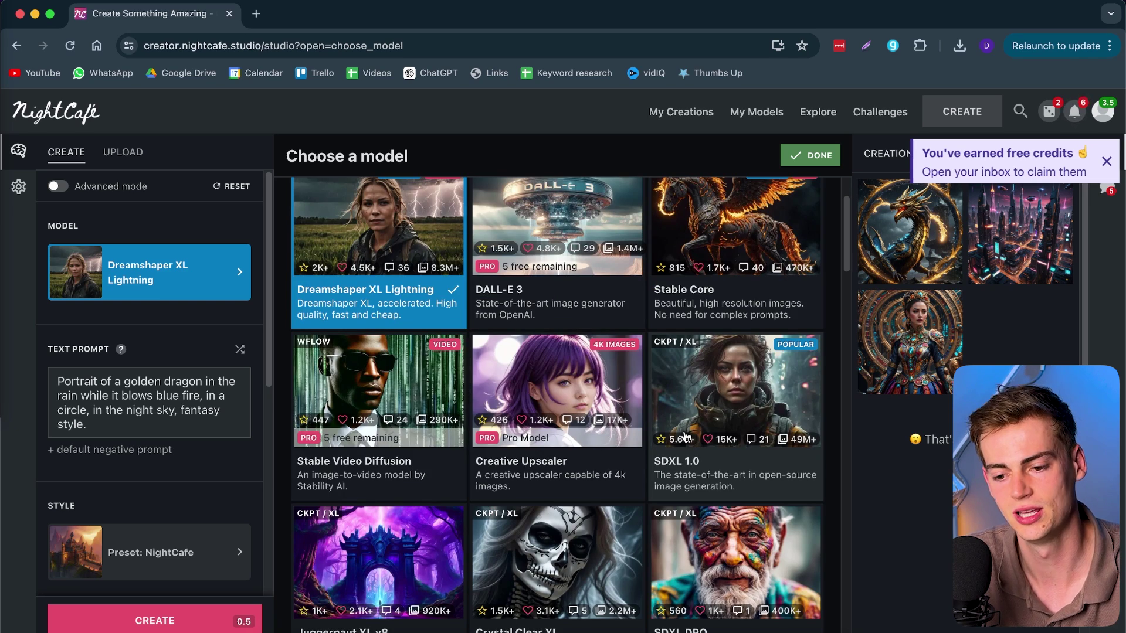
{"action": "scroll", "coordinate": [684, 436], "scroll_direction": "down", "scroll_amount": 10}
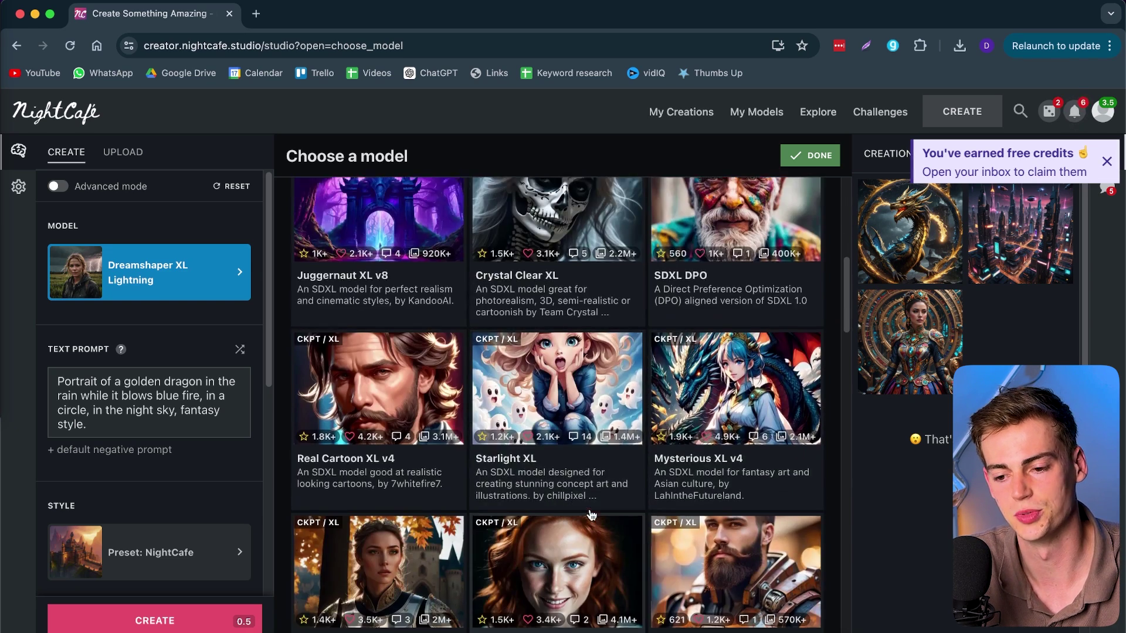
{"action": "scroll", "coordinate": [591, 515], "scroll_direction": "up", "scroll_amount": 12}
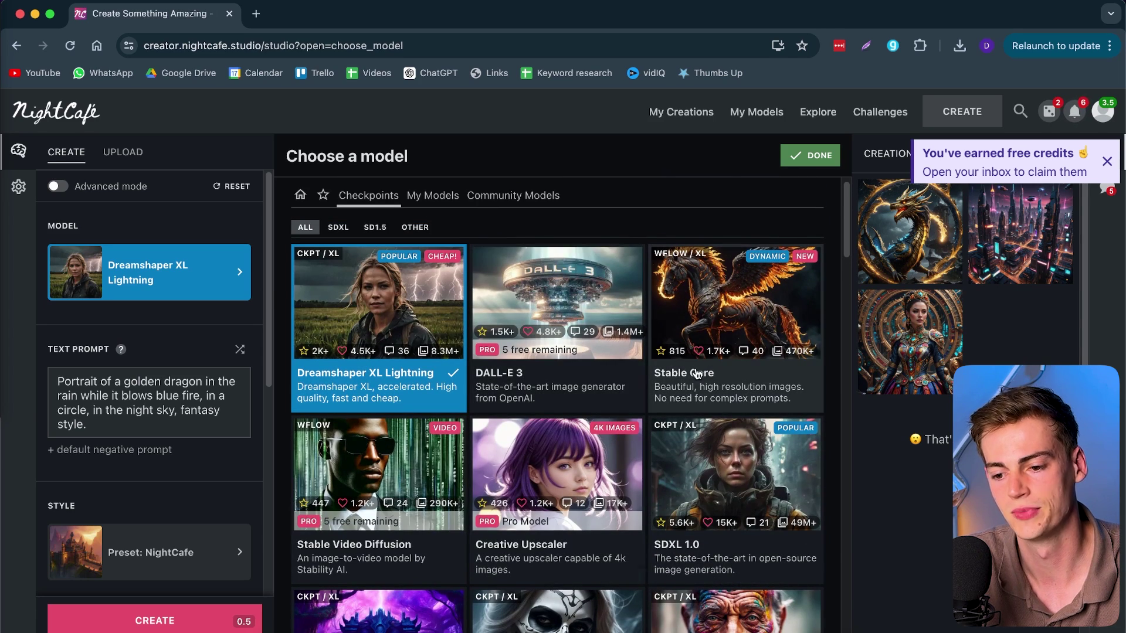
{"action": "scroll", "coordinate": [696, 374], "scroll_direction": "down", "scroll_amount": 8}
{"action": "scroll", "coordinate": [583, 432], "scroll_direction": "up", "scroll_amount": 3}
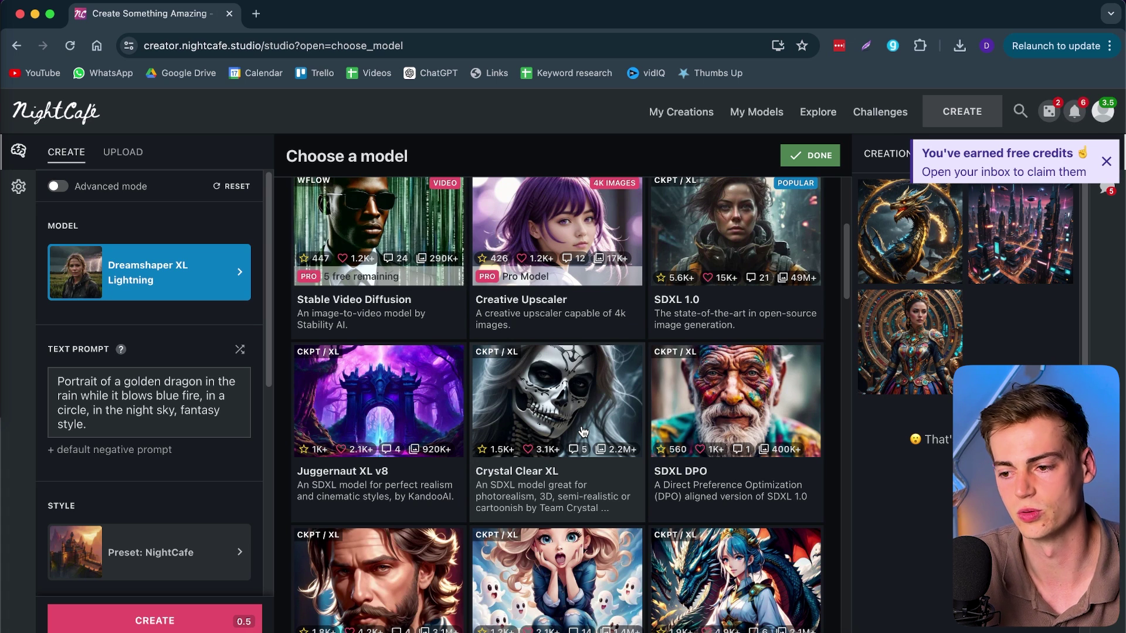
{"action": "left_click", "coordinate": [1097, 153]}
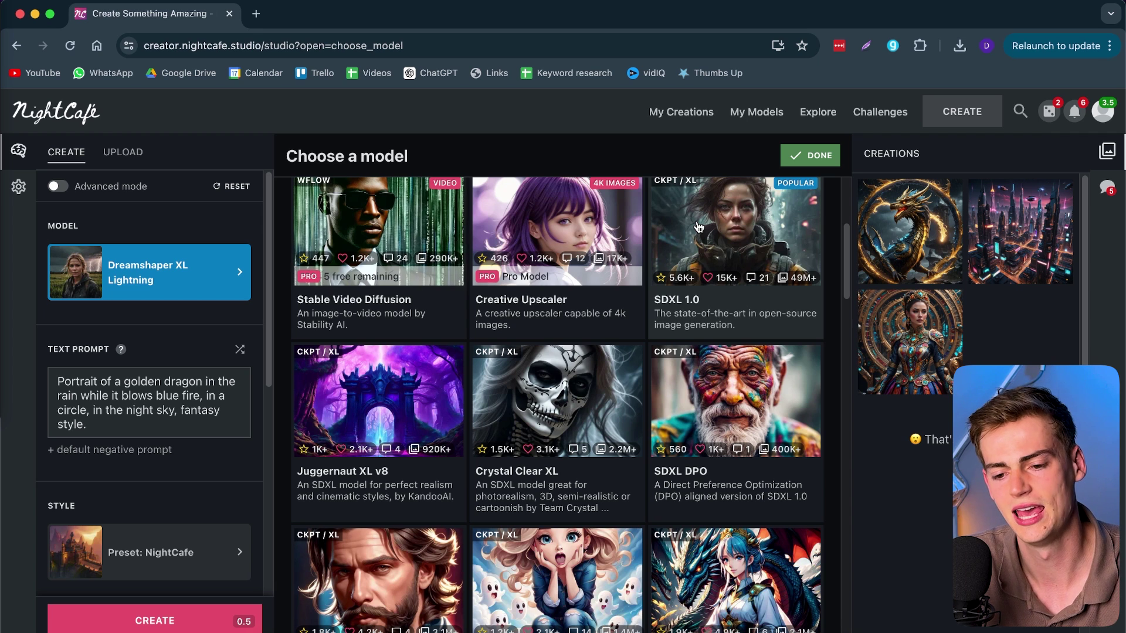
Try DALL-E 3 and Stable Core, return to Dreamshaper XL Lightning, and reopen the dragon creation.
{"action": "scroll", "coordinate": [410, 264], "scroll_direction": "up", "scroll_amount": 5}
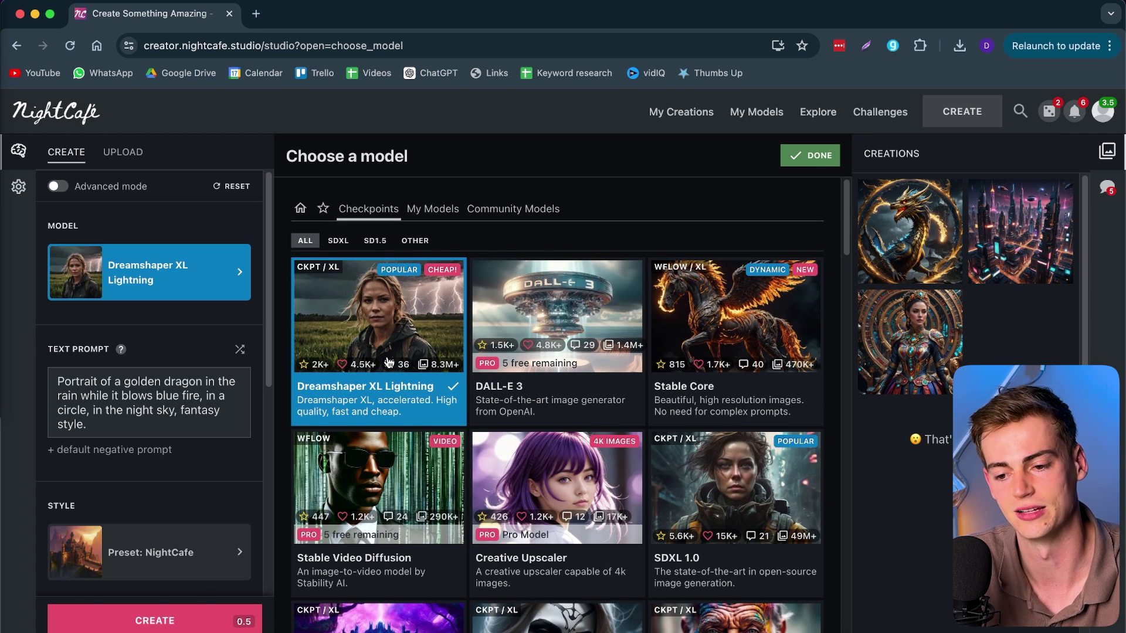
{"action": "left_click", "coordinate": [476, 390]}
{"action": "scroll", "coordinate": [586, 370], "scroll_direction": "down", "scroll_amount": 2}
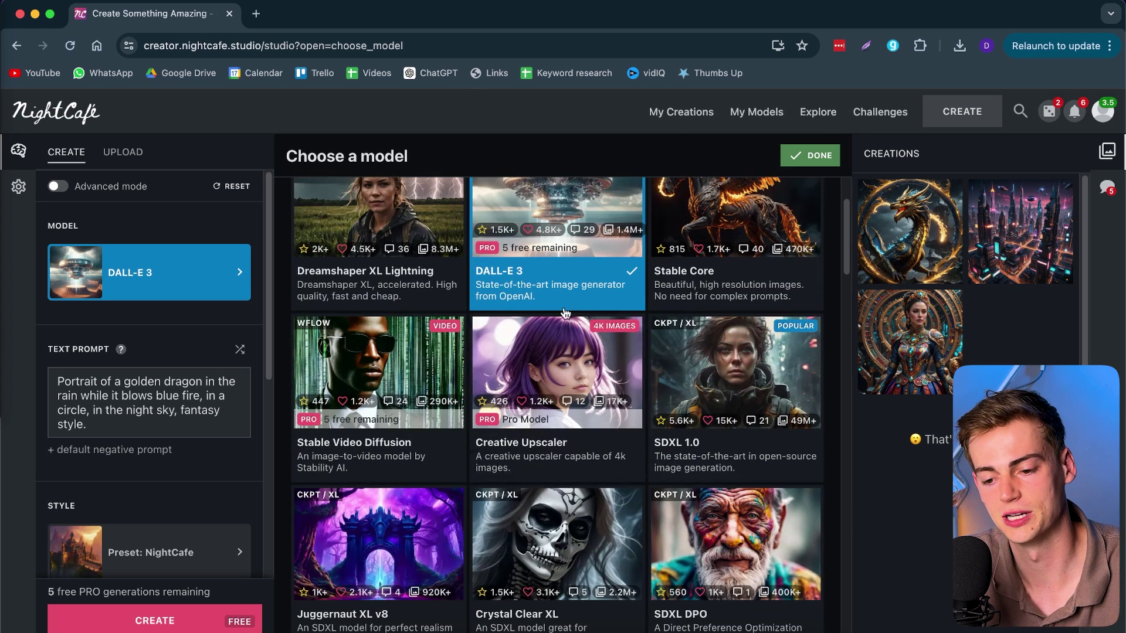
{"action": "left_click", "coordinate": [692, 258]}
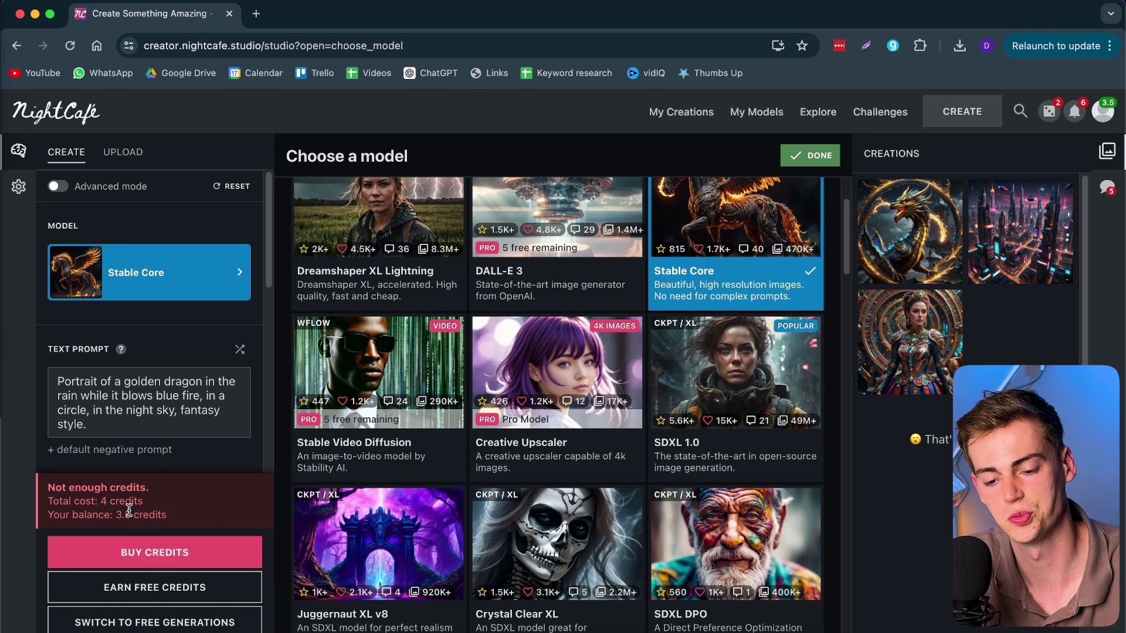
{"action": "scroll", "coordinate": [584, 359], "scroll_direction": "up", "scroll_amount": 2}
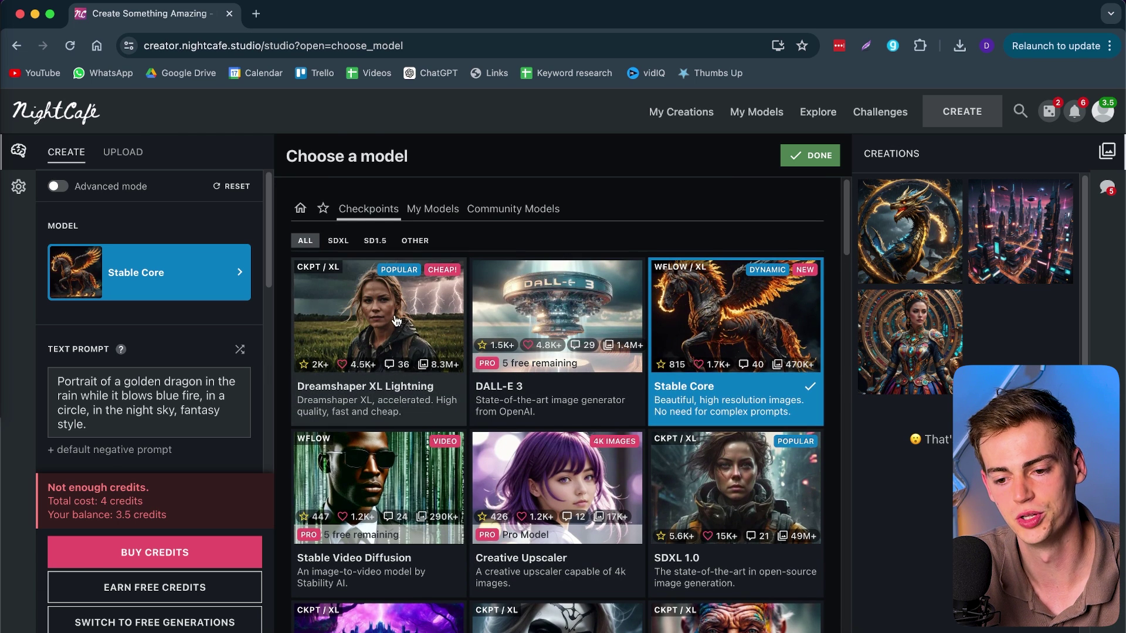
{"action": "left_click", "coordinate": [378, 329]}
{"action": "left_click", "coordinate": [909, 232]}
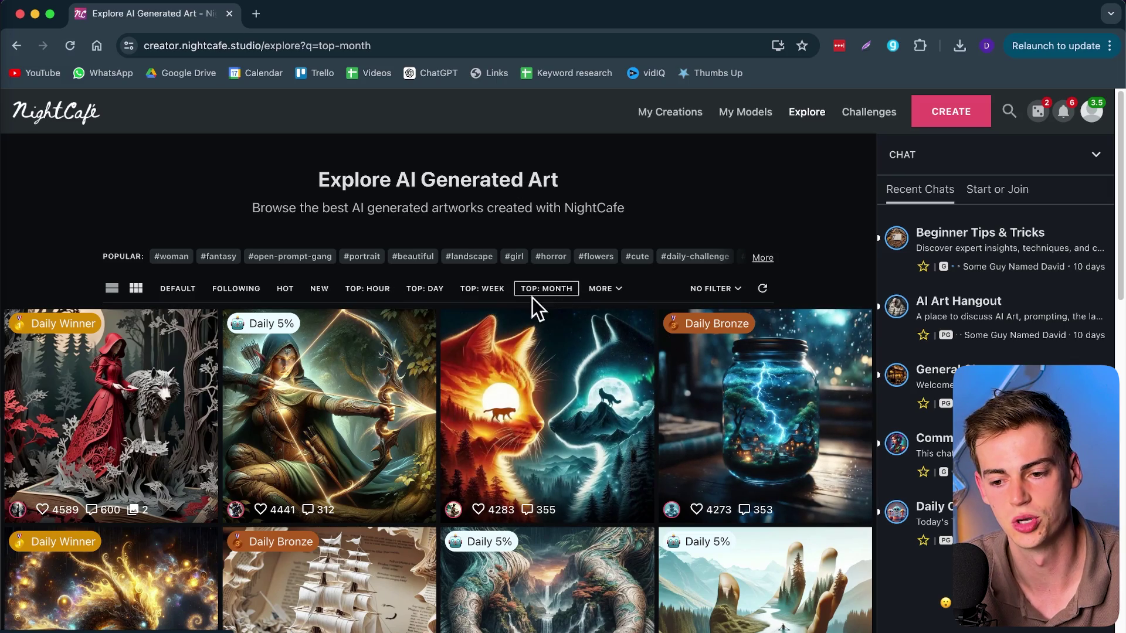
Open the top-rated elven archer creation and view its full prompt in Settings.
{"action": "scroll", "coordinate": [406, 341], "scroll_direction": "down", "scroll_amount": 4}
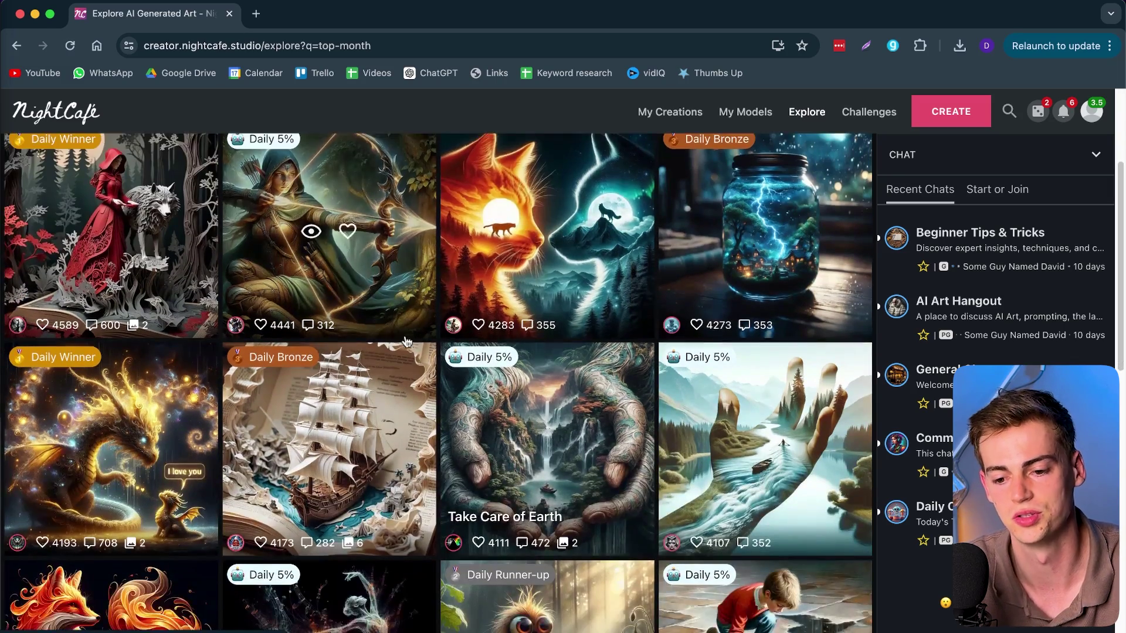
{"action": "scroll", "coordinate": [407, 341], "scroll_direction": "down", "scroll_amount": 6}
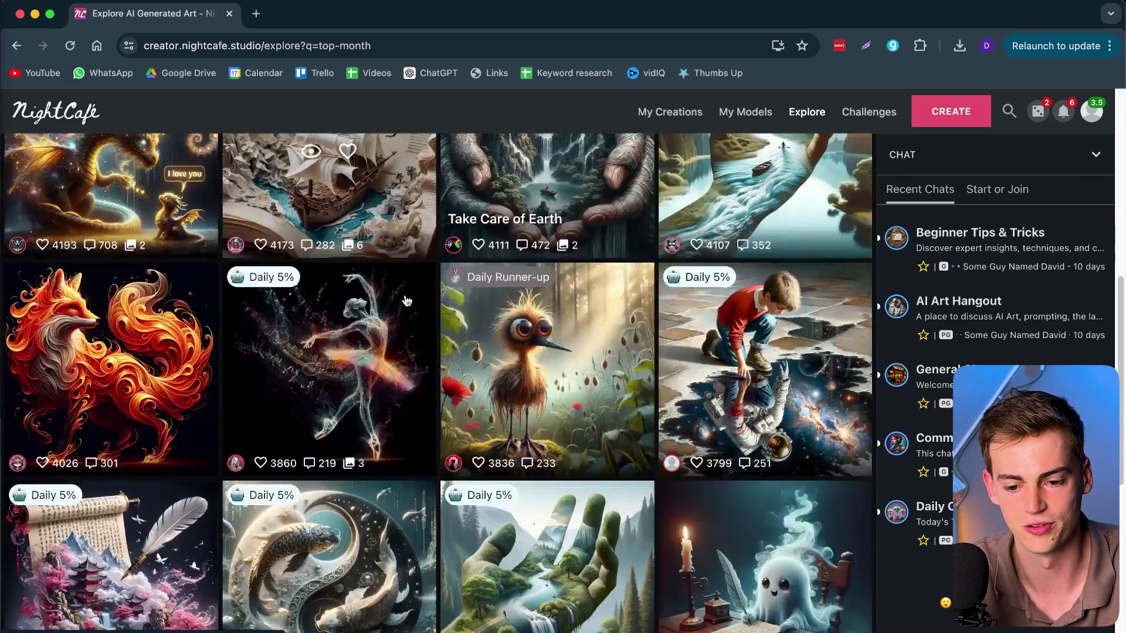
{"action": "scroll", "coordinate": [407, 300], "scroll_direction": "up", "scroll_amount": 10}
{"action": "left_click", "coordinate": [331, 336]}
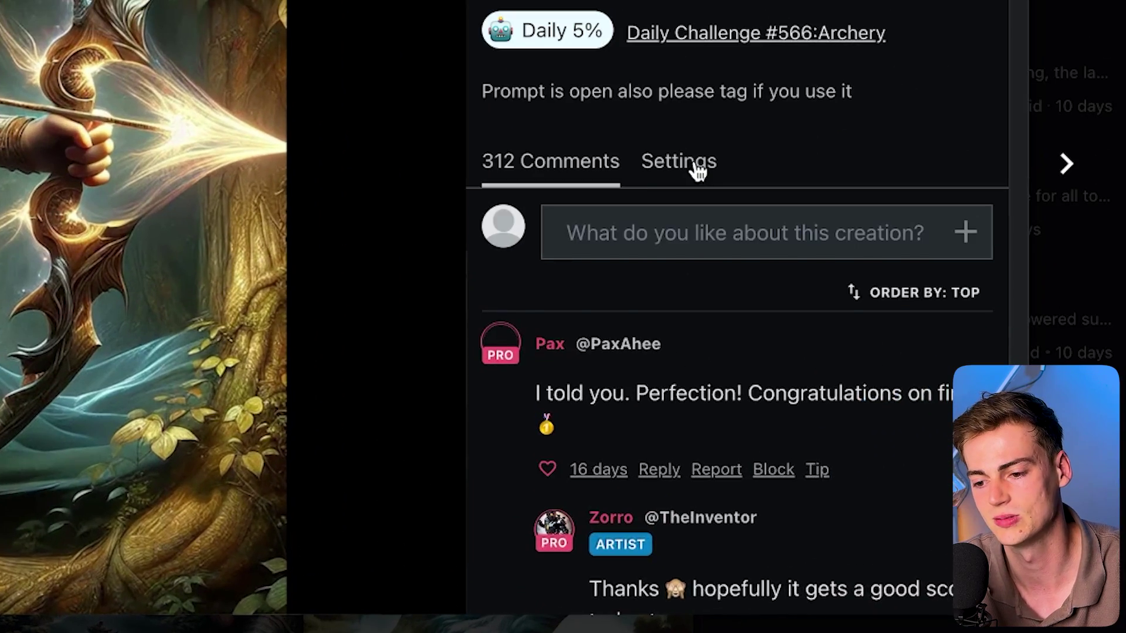
{"action": "left_click", "coordinate": [875, 366]}
{"action": "scroll", "coordinate": [733, 386], "scroll_direction": "down", "scroll_amount": 2}
{"action": "left_click_drag", "start_coordinate": [702, 343], "coordinate": [487, 136]}
{"action": "left_click", "coordinate": [641, 227]}
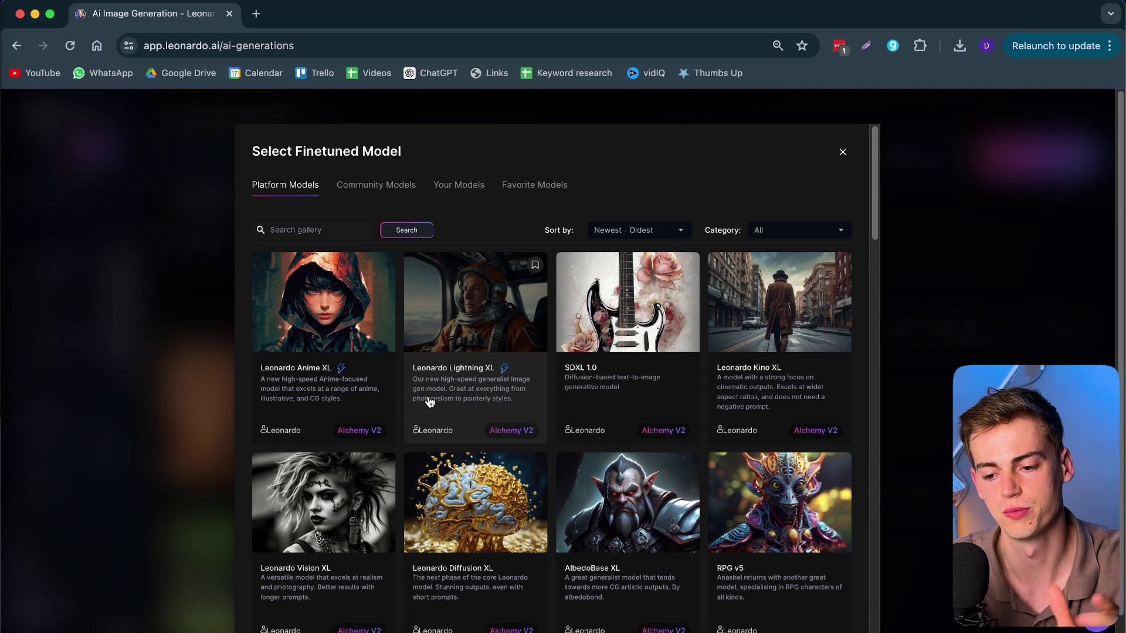
Browse community models, return to platform models, and open Leonardo Lightning XL's details.
{"action": "scroll", "coordinate": [556, 394], "scroll_direction": "down", "scroll_amount": 7}
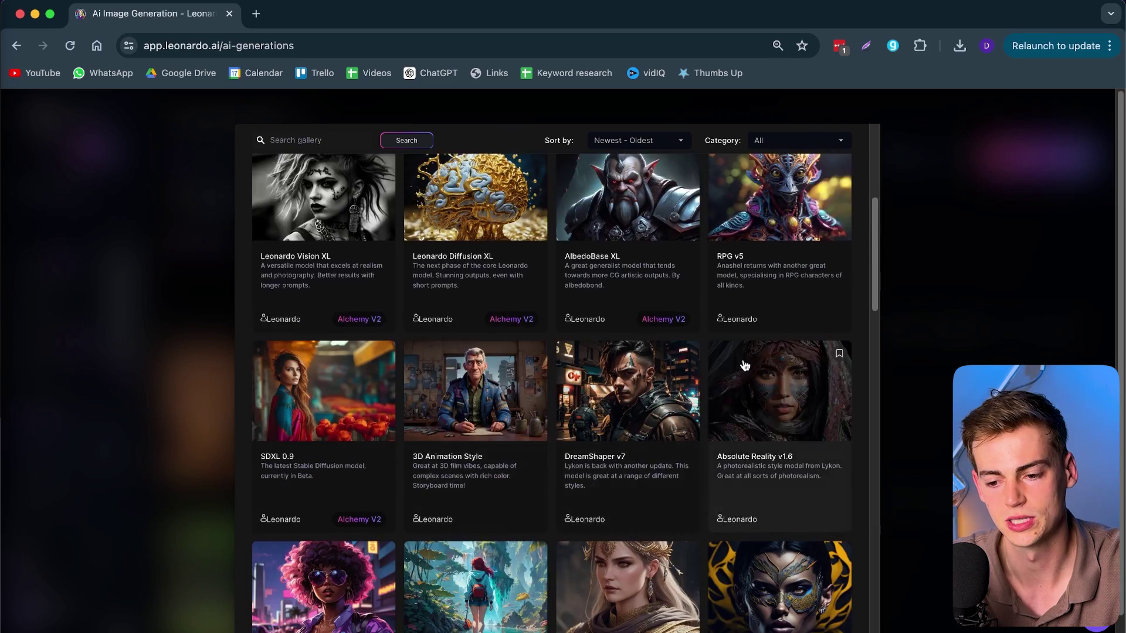
{"action": "scroll", "coordinate": [745, 365], "scroll_direction": "down", "scroll_amount": 10}
{"action": "scroll", "coordinate": [380, 431], "scroll_direction": "up", "scroll_amount": 15}
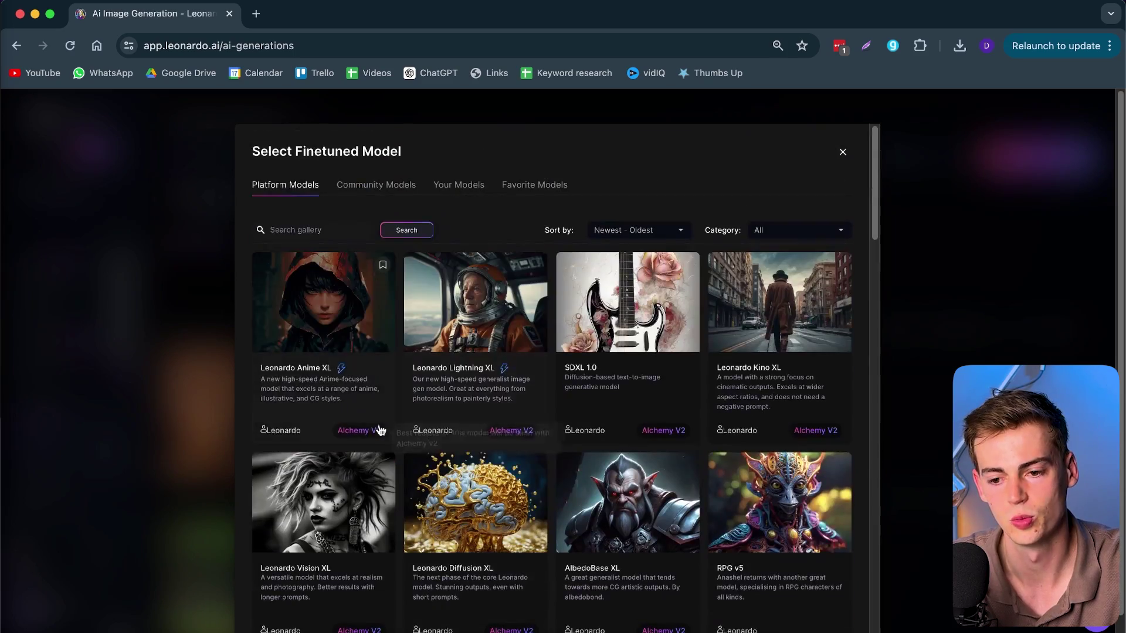
{"action": "left_click", "coordinate": [366, 186]}
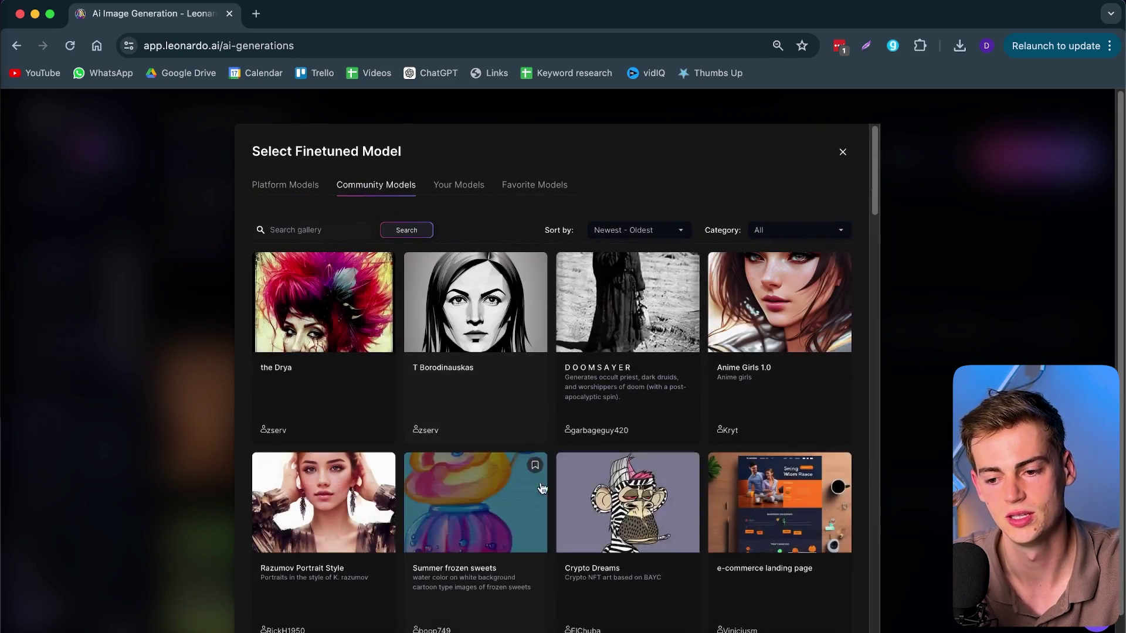
{"action": "scroll", "coordinate": [359, 410], "scroll_direction": "down", "scroll_amount": 7}
{"action": "scroll", "coordinate": [289, 377], "scroll_direction": "up", "scroll_amount": 7}
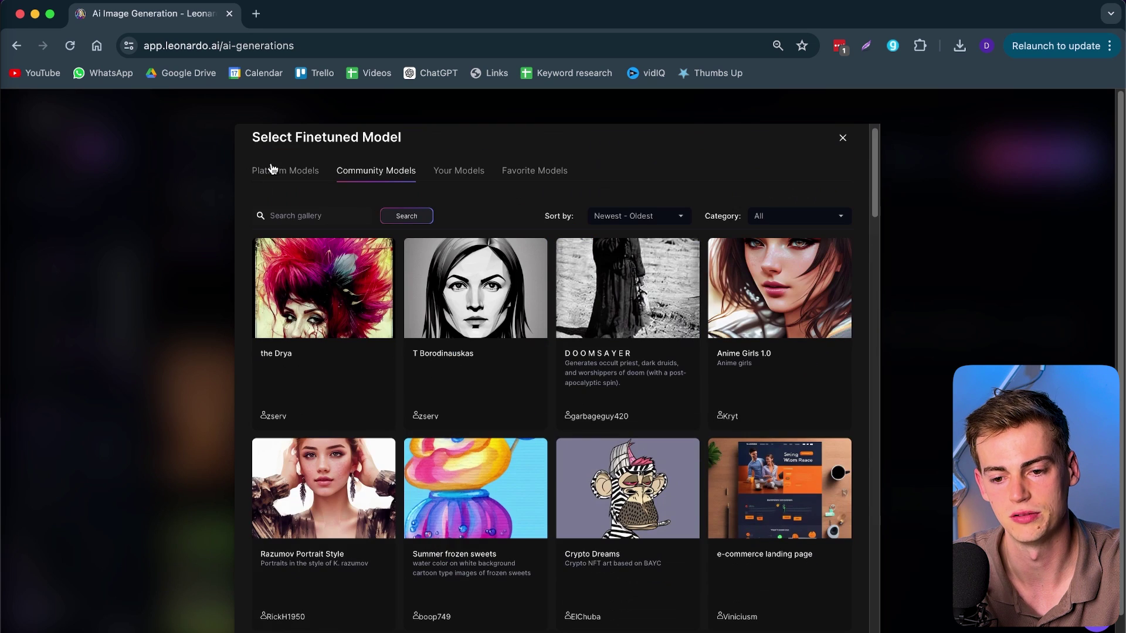
{"action": "left_click", "coordinate": [275, 170]}
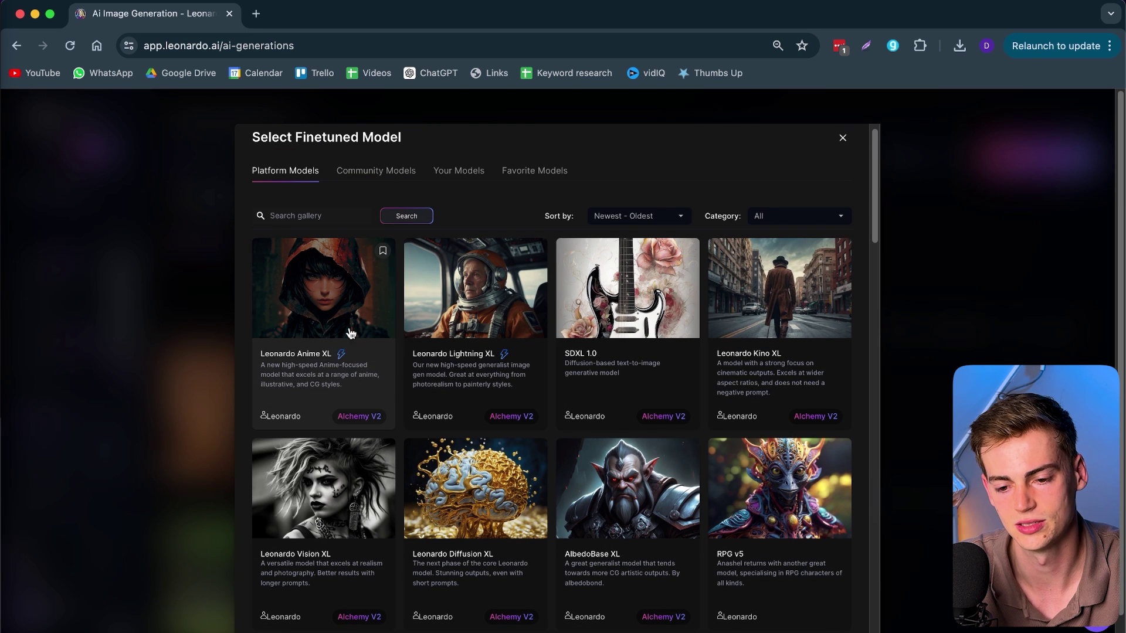
{"action": "scroll", "coordinate": [503, 333], "scroll_direction": "up", "scroll_amount": 1}
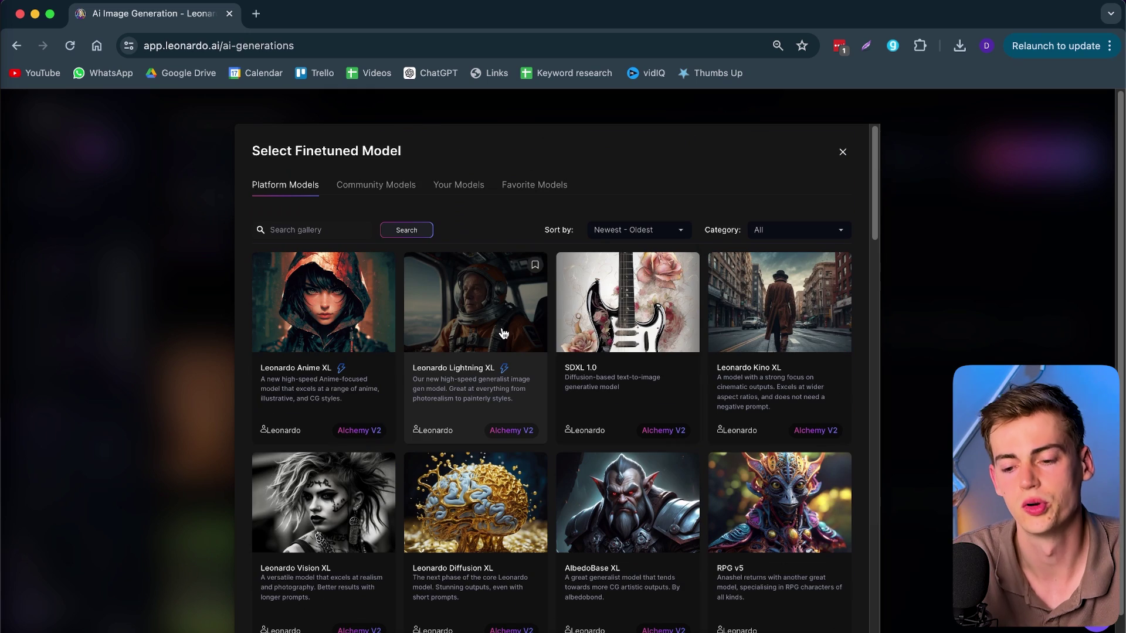
{"action": "left_click", "coordinate": [479, 307]}
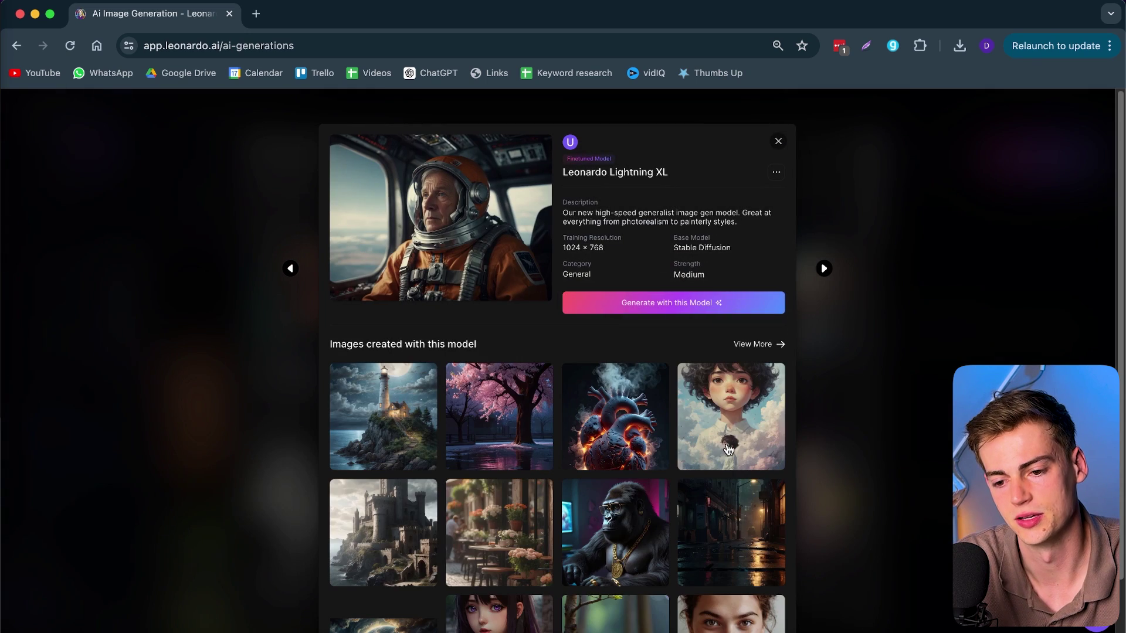
Start a new generation using the Leonardo Lightning XL model.
{"action": "left_click", "coordinate": [672, 304]}
{"action": "scroll", "coordinate": [773, 369], "scroll_direction": "down", "scroll_amount": 4}
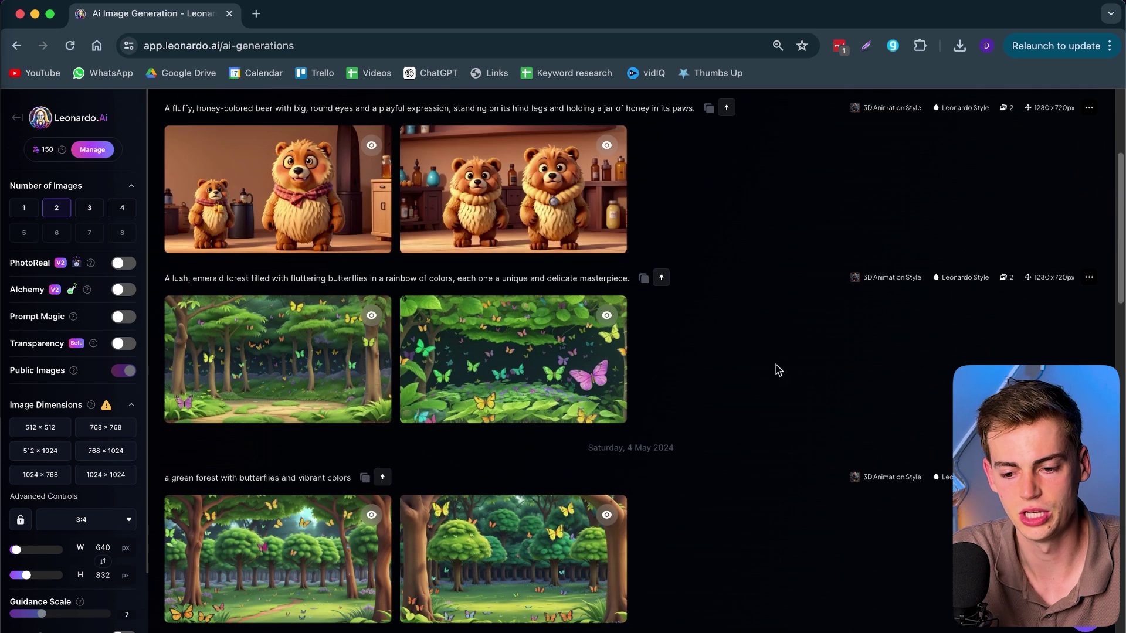
{"action": "scroll", "coordinate": [367, 408], "scroll_direction": "up", "scroll_amount": 1}
{"action": "scroll", "coordinate": [367, 408], "scroll_direction": "up", "scroll_amount": 3}
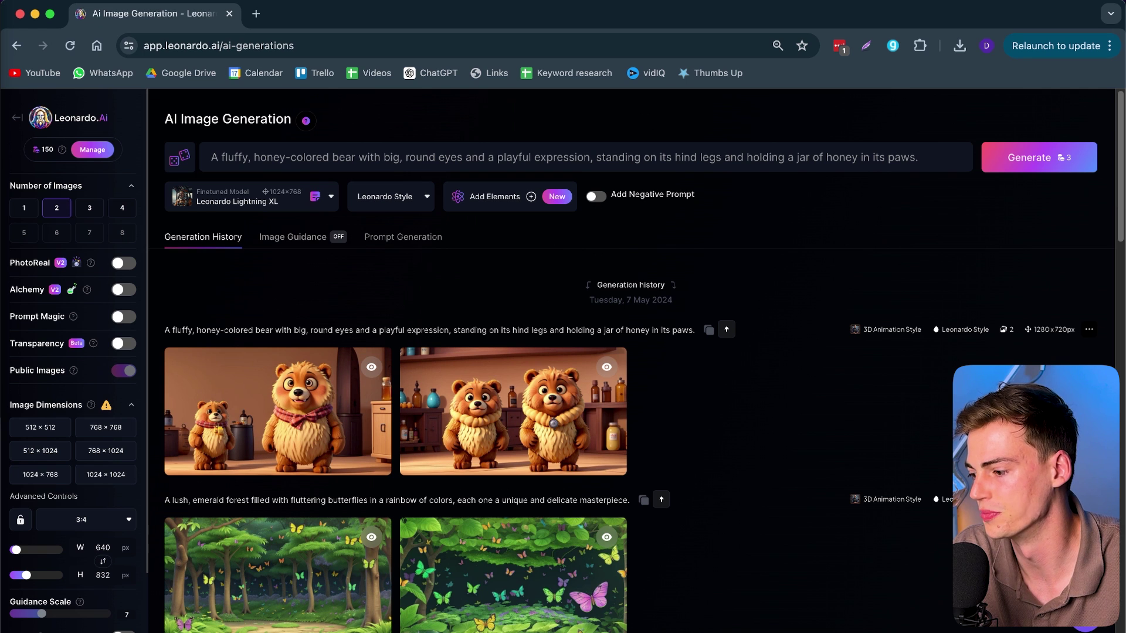
Replace the bear prompt with the copied underwater seascape prompt.
{"action": "key", "text": "super+Tab"}
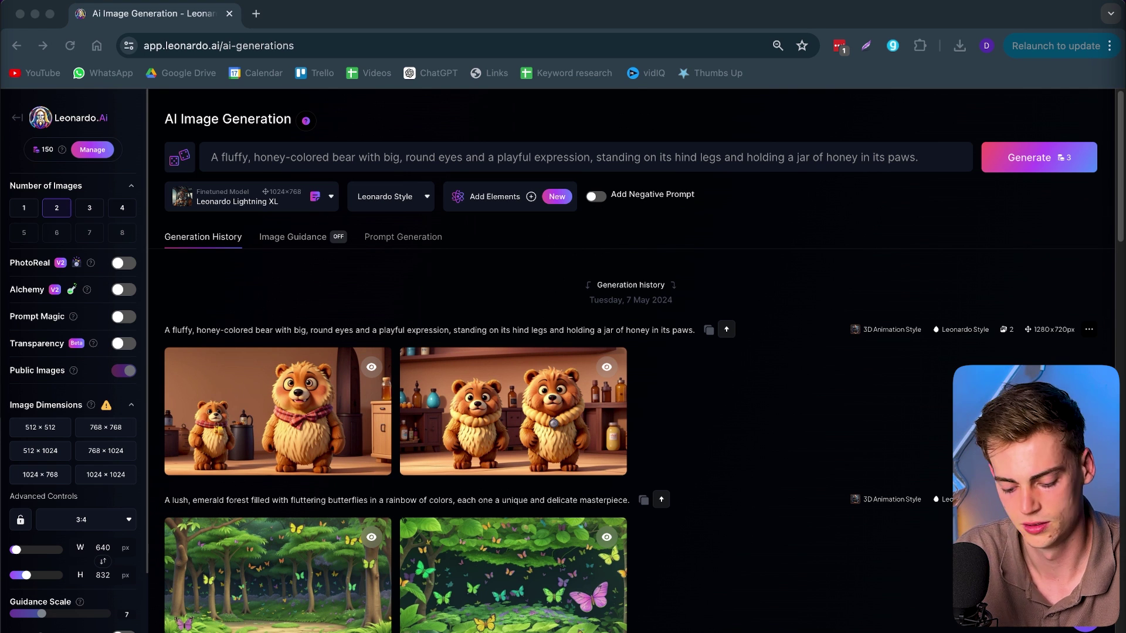
{"action": "left_click", "coordinate": [323, 147]}
{"action": "key", "text": "ctrl+a"}
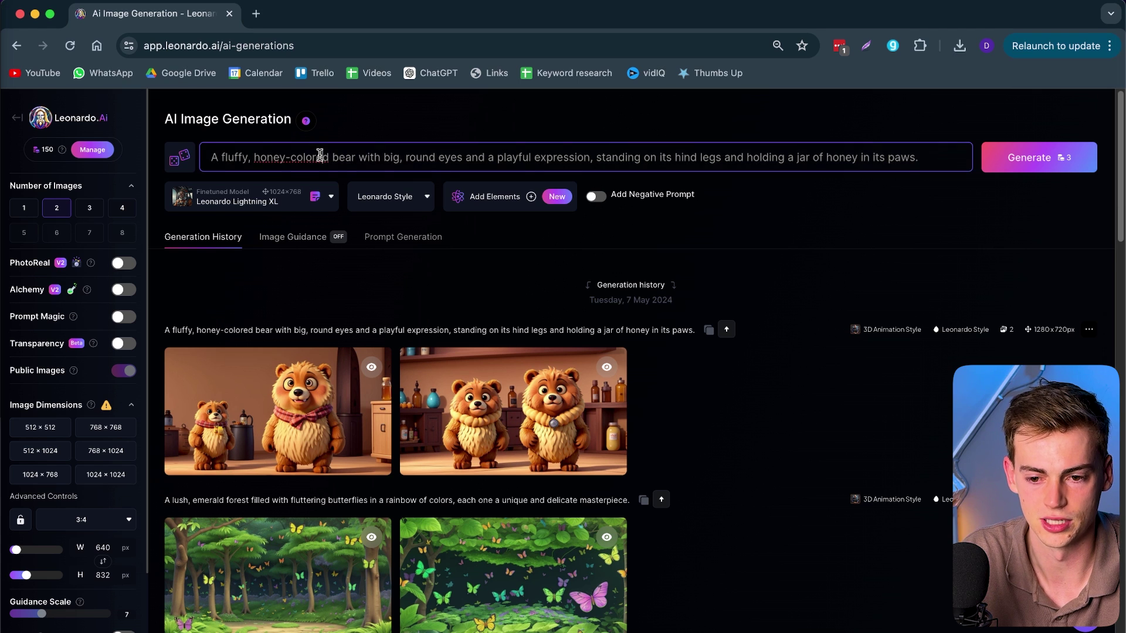
{"action": "type", "text": "Generate an underwater seascape image capturing the beauty of the ocean depths. Include coral reefs, exotic fish, and aquatic plants, with sunlight filtering through the wate"}
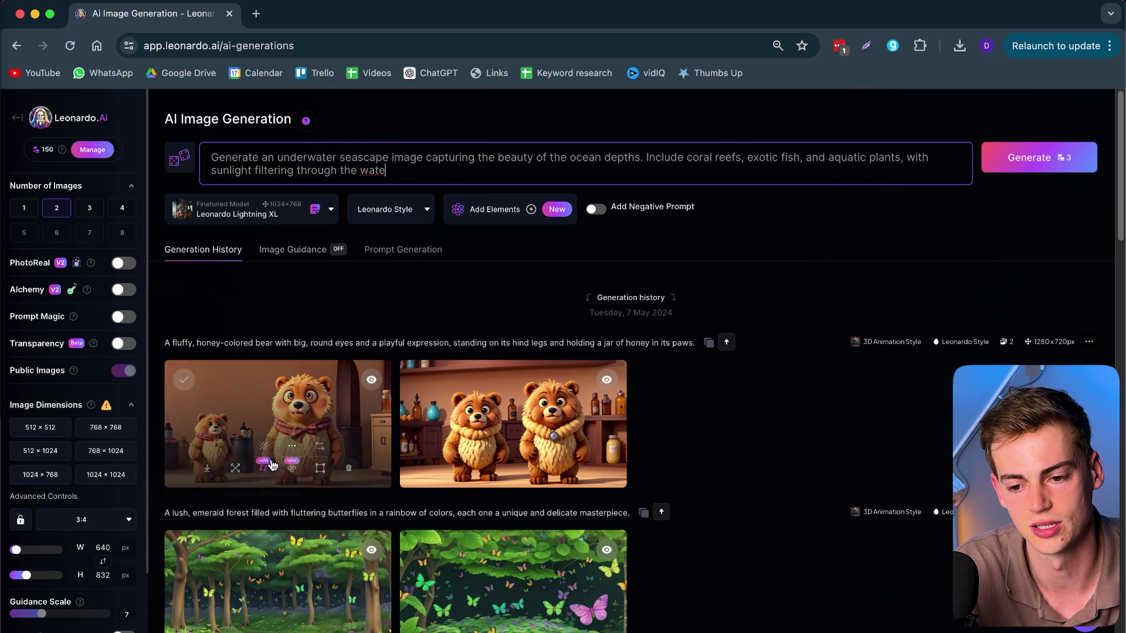
Open the prompt idea generator and set the aspect ratio to 16:9 (976 × 544).
{"action": "left_click", "coordinate": [389, 257]}
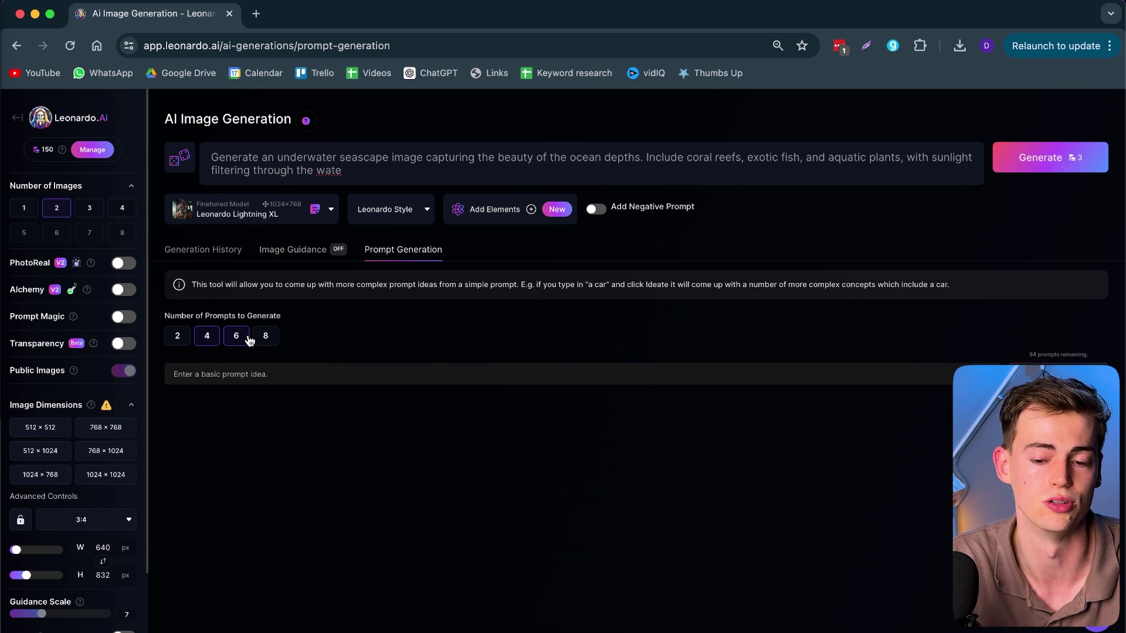
{"action": "scroll", "coordinate": [68, 510], "scroll_direction": "down", "scroll_amount": 3}
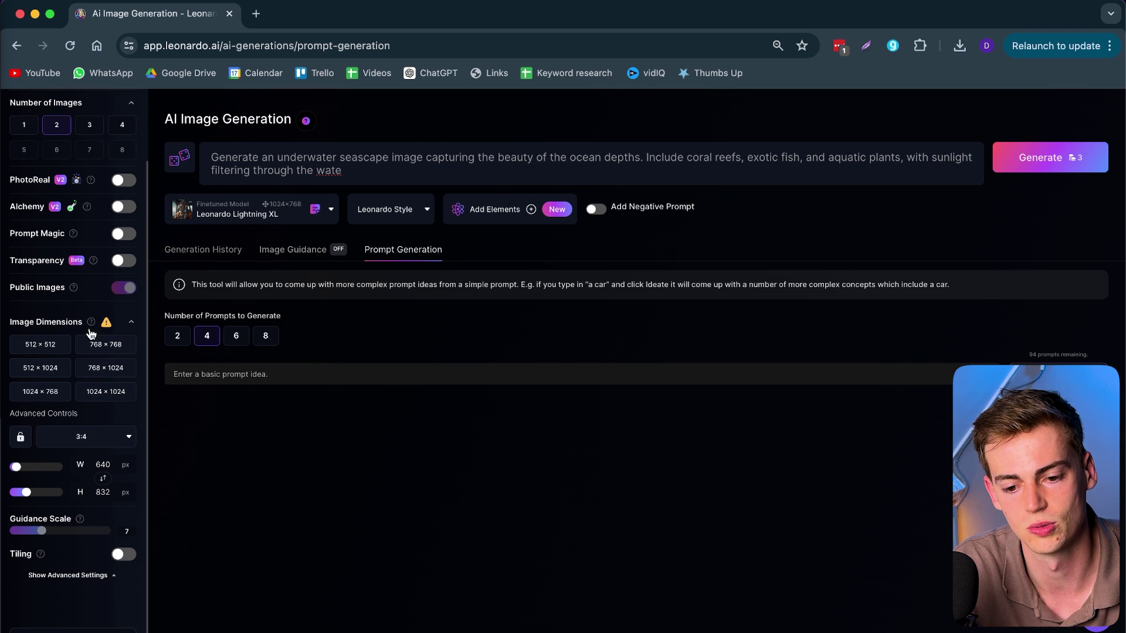
{"action": "left_click", "coordinate": [102, 440]}
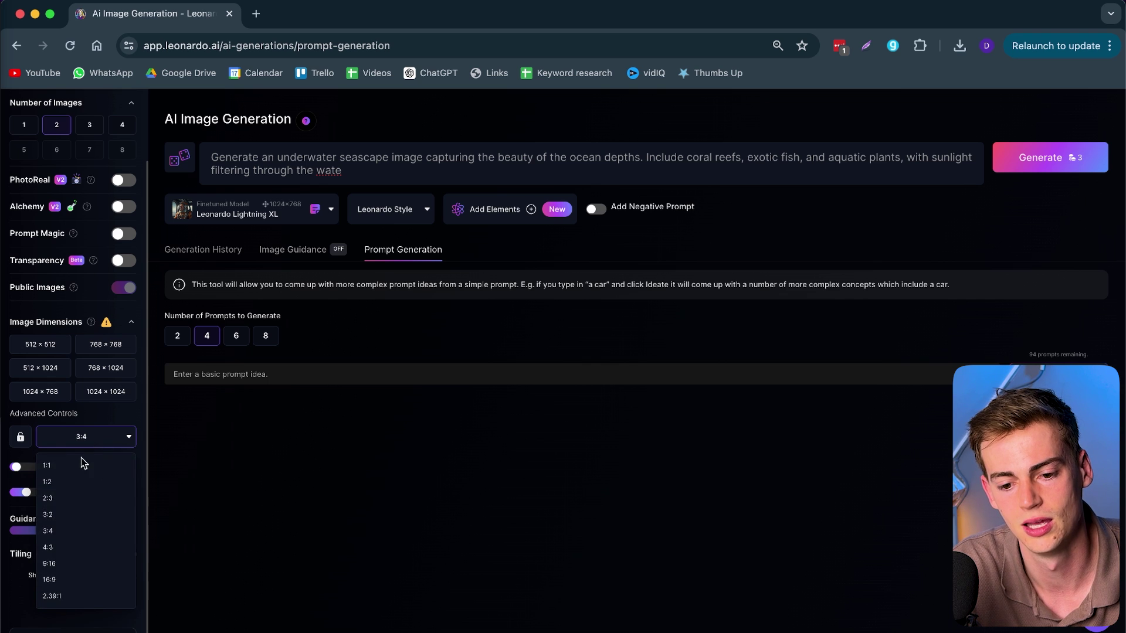
{"action": "left_click", "coordinate": [50, 580]}
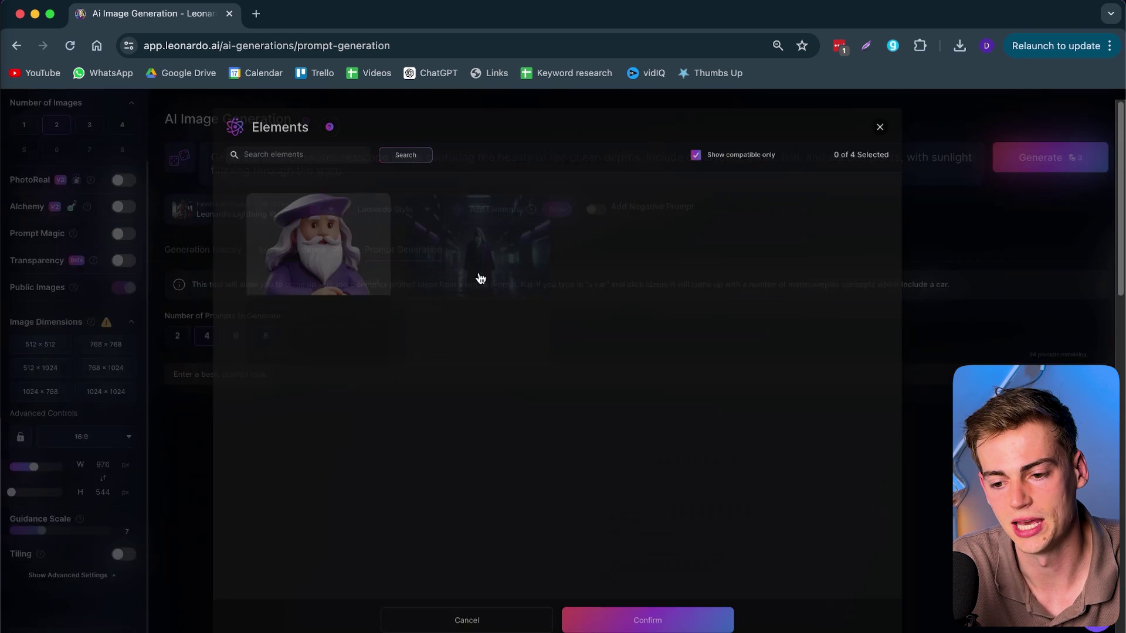
Look through the style elements and style presets without changing them, then refocus the prompt.
{"action": "left_click", "coordinate": [483, 212]}
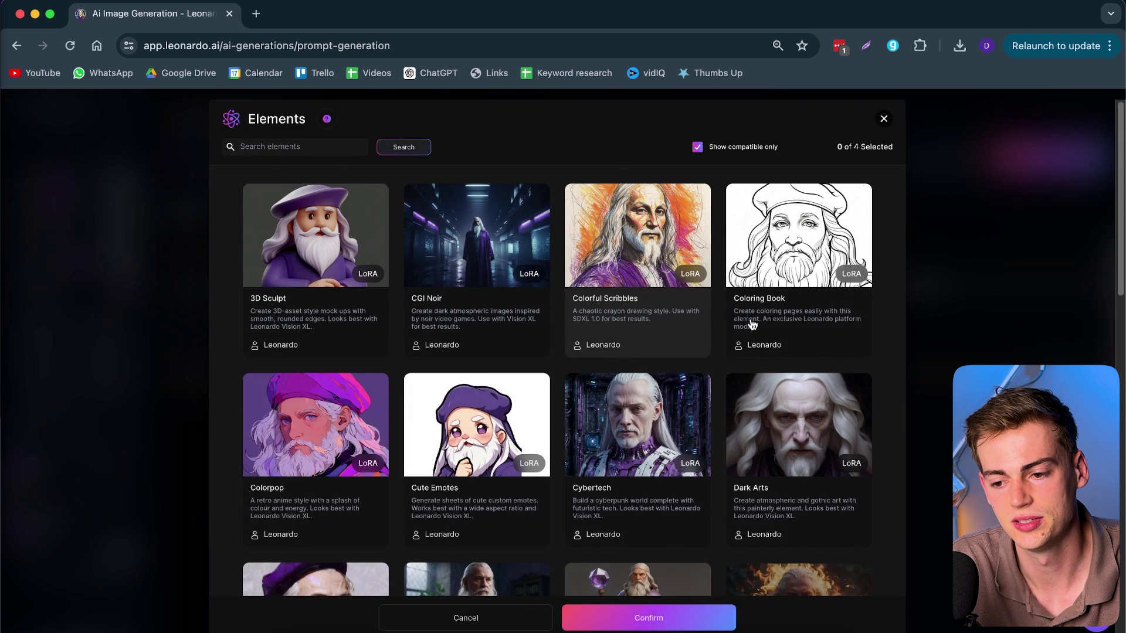
{"action": "key", "text": "Escape"}
{"action": "left_click", "coordinate": [372, 217]}
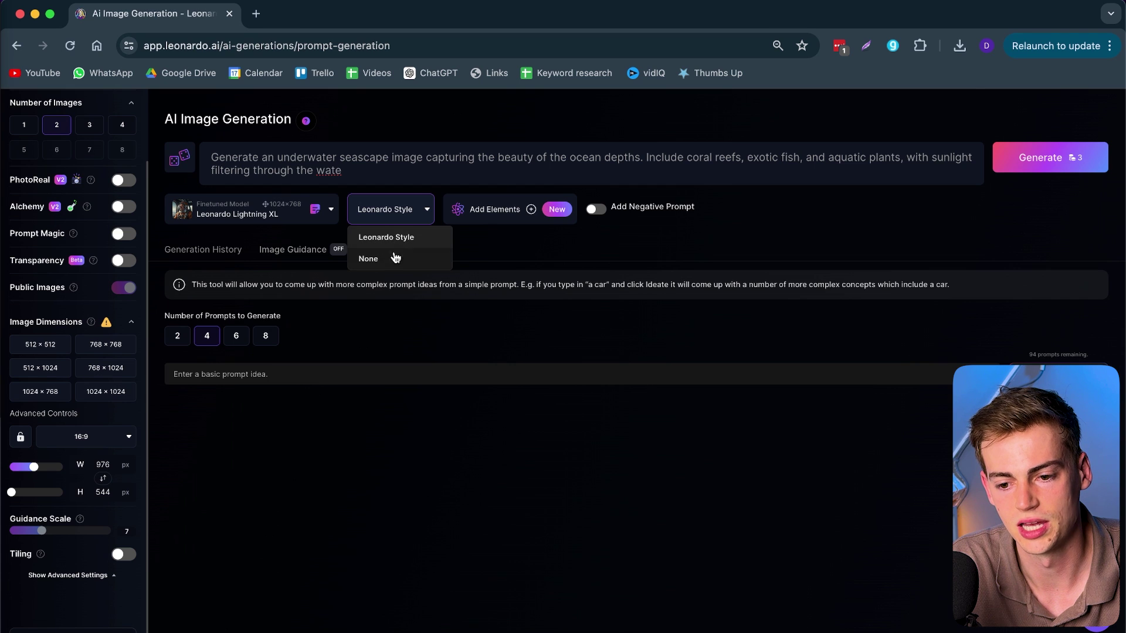
{"action": "left_click", "coordinate": [575, 251]}
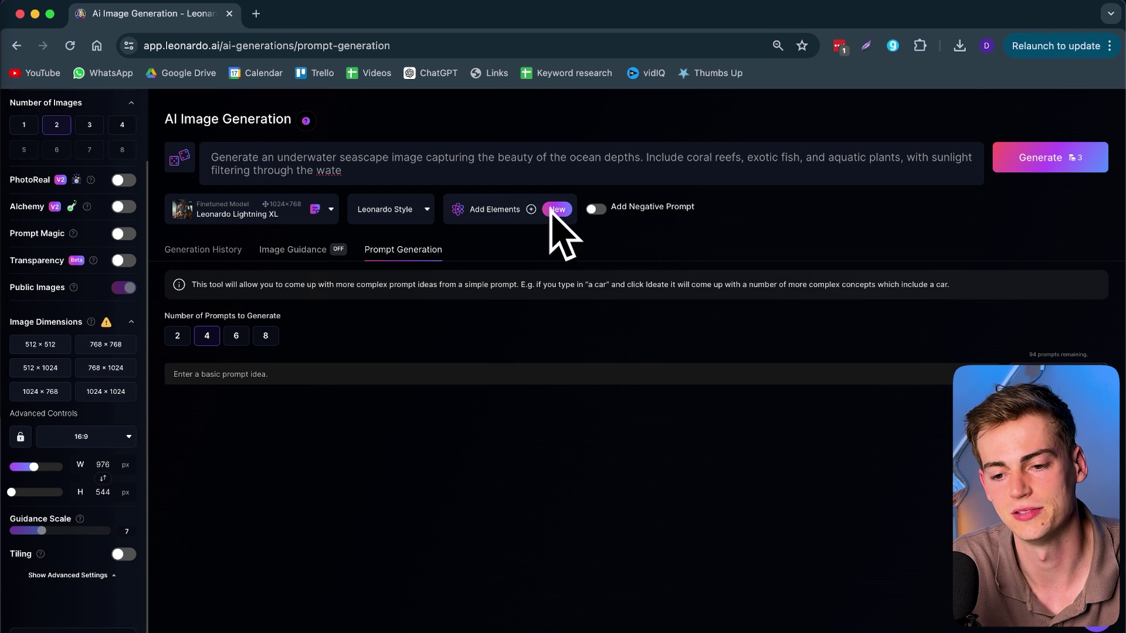
{"action": "left_click", "coordinate": [394, 174]}
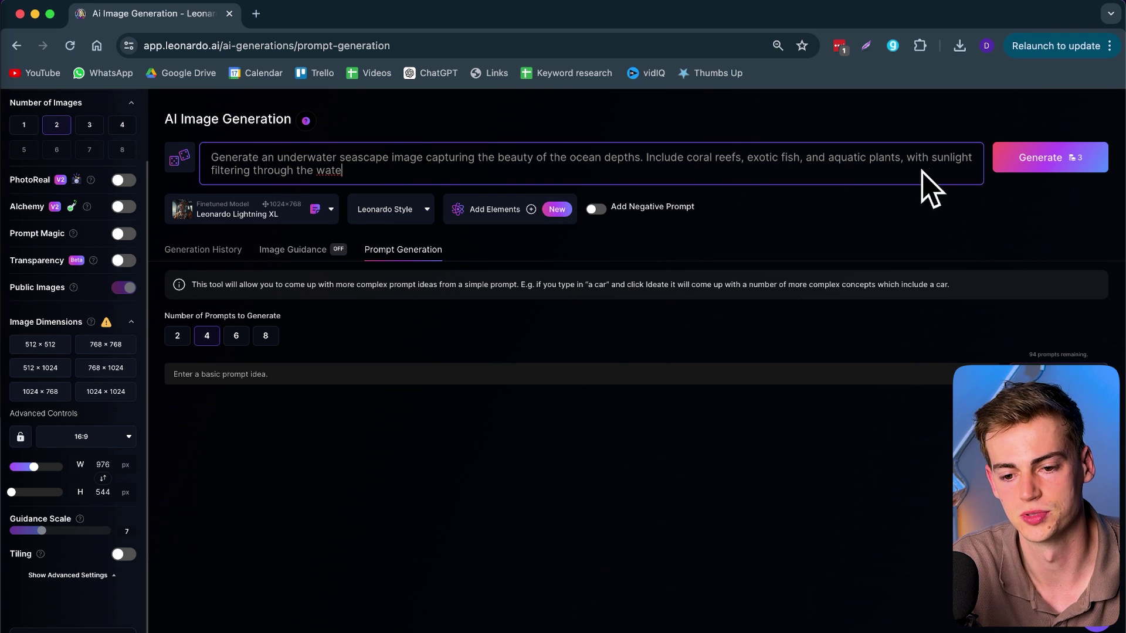
Generate the seascape images and flip between the aquarium lounge and coral reef results.
{"action": "left_click", "coordinate": [1039, 162]}
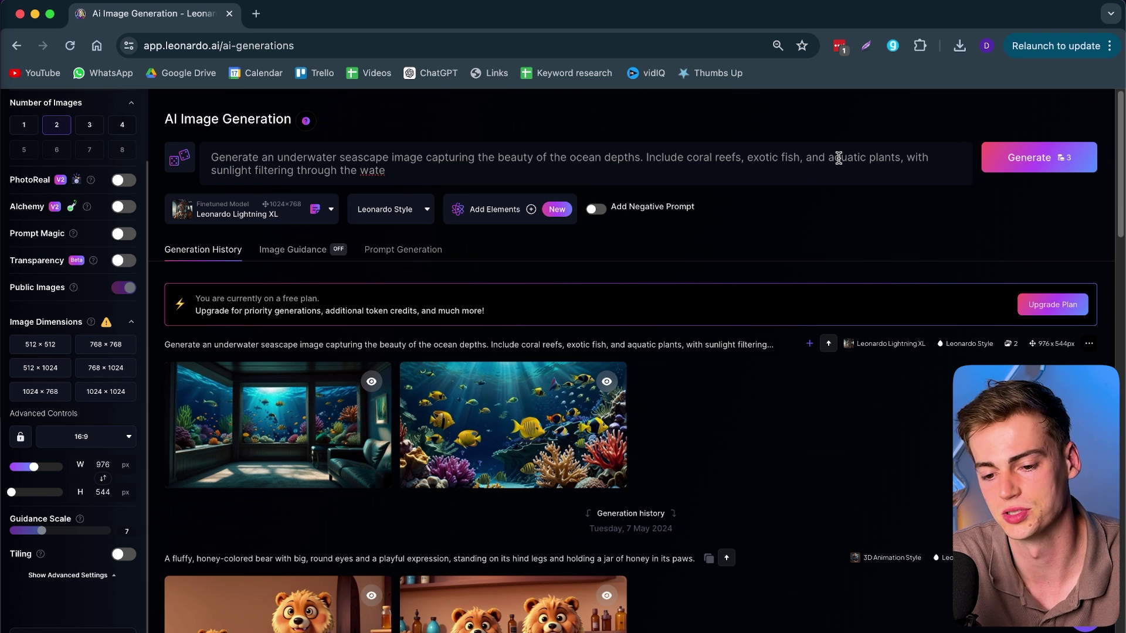
{"action": "left_click", "coordinate": [357, 398]}
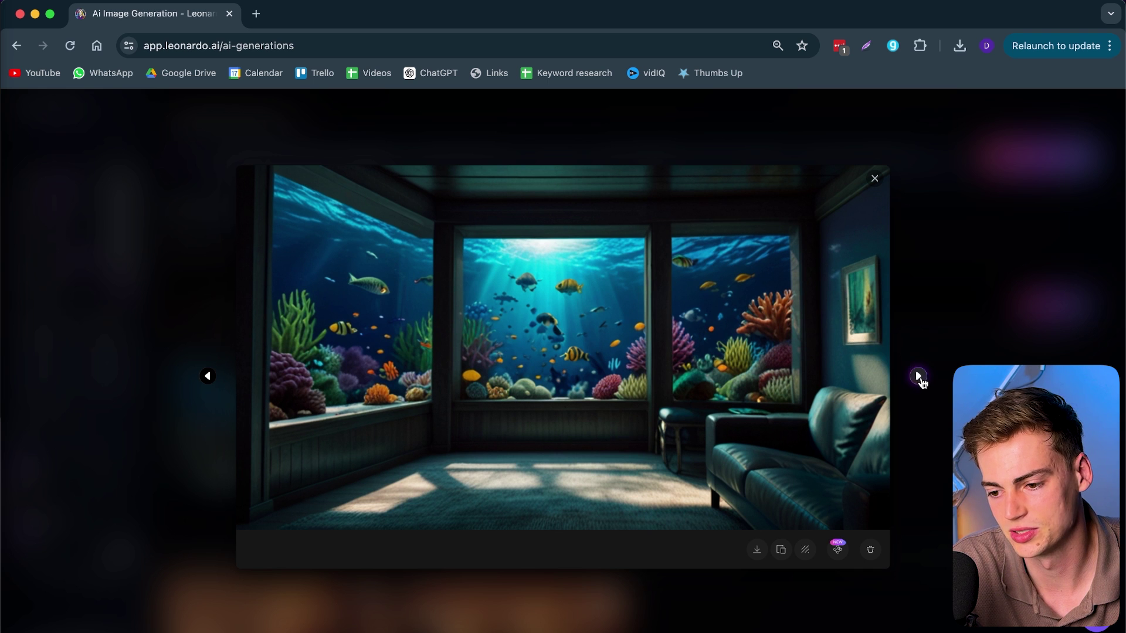
{"action": "left_click", "coordinate": [918, 378]}
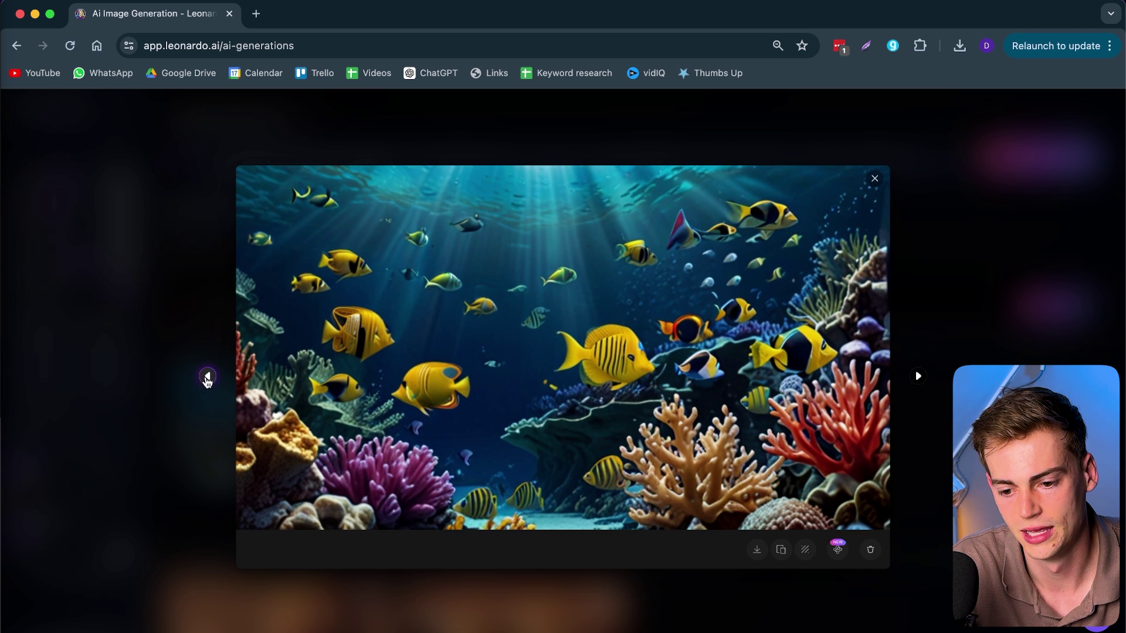
{"action": "left_click", "coordinate": [207, 377]}
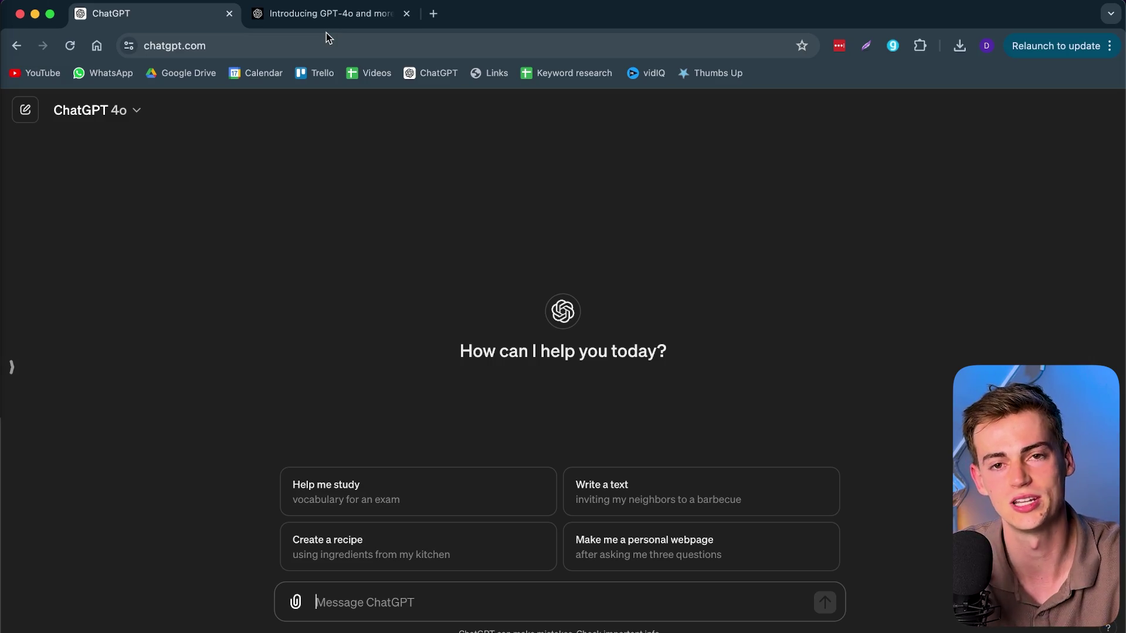
{"action": "left_click", "coordinate": [326, 14]}
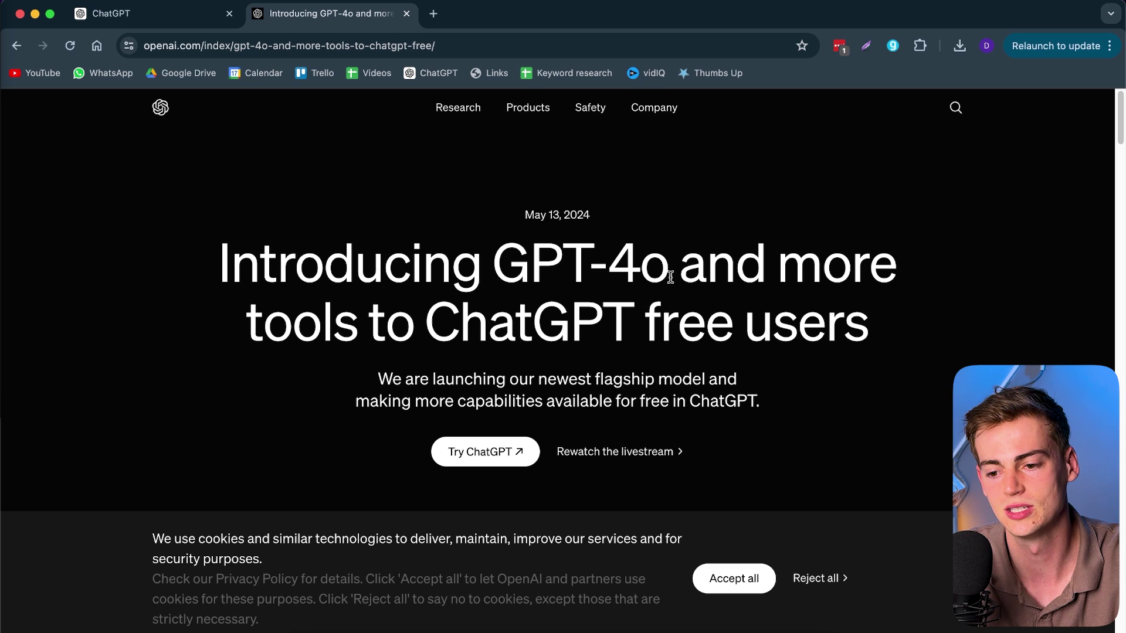
{"action": "left_click", "coordinate": [183, 24]}
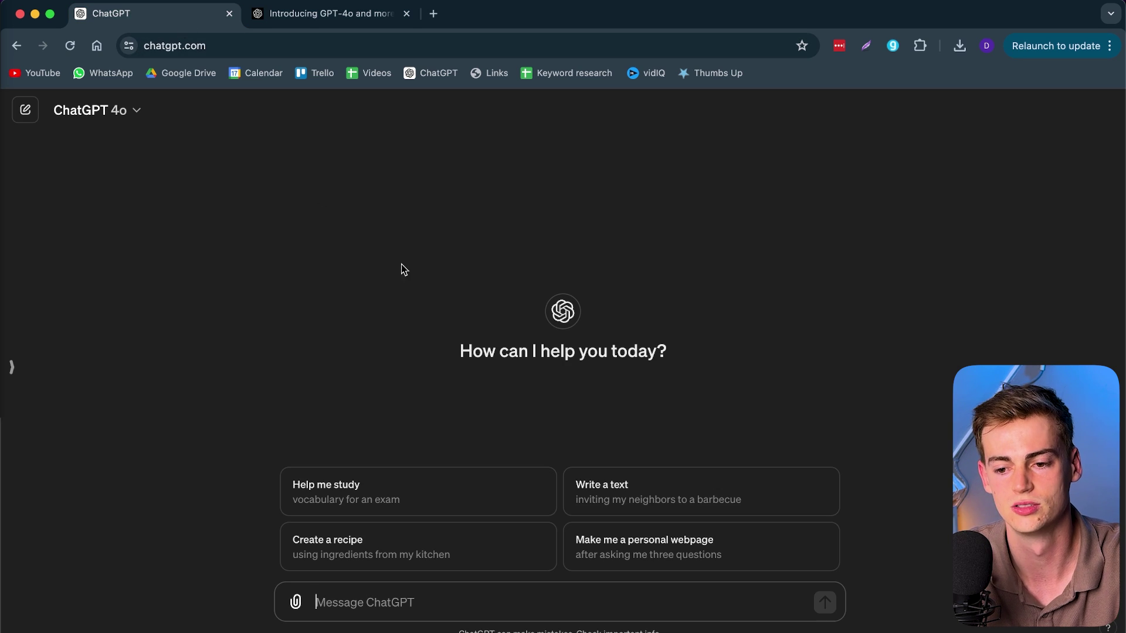
{"action": "left_click", "coordinate": [137, 124]}
{"action": "left_click", "coordinate": [605, 241]}
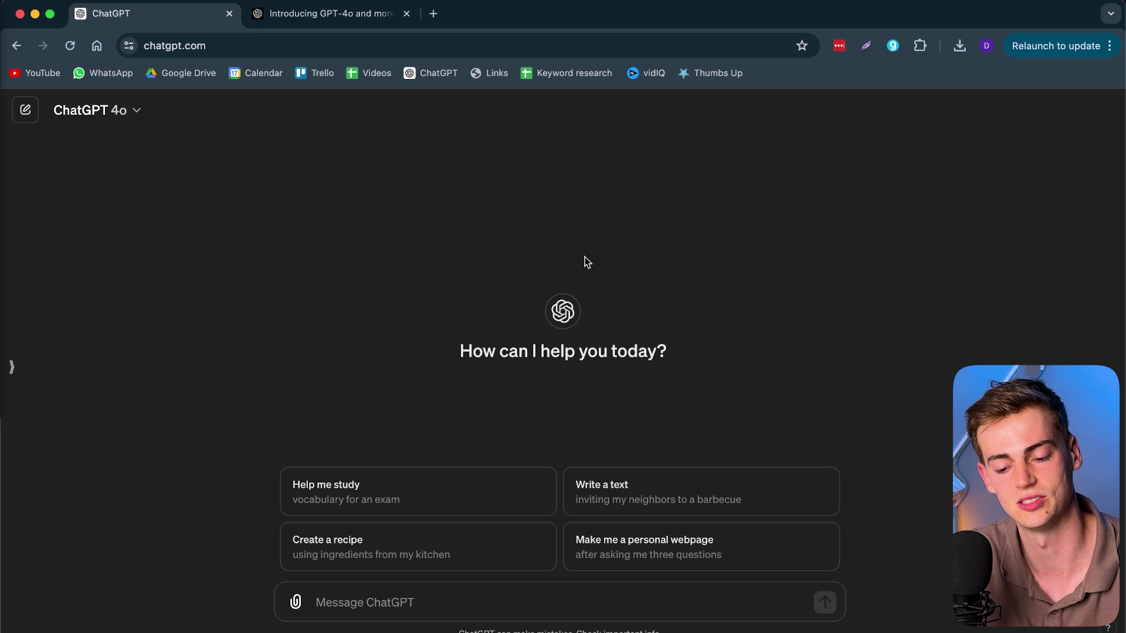
Paste and send the butter-shaped cat on French toast image prompt to ChatGPT.
{"action": "left_click", "coordinate": [422, 589]}
{"action": "key", "text": "super+v"}
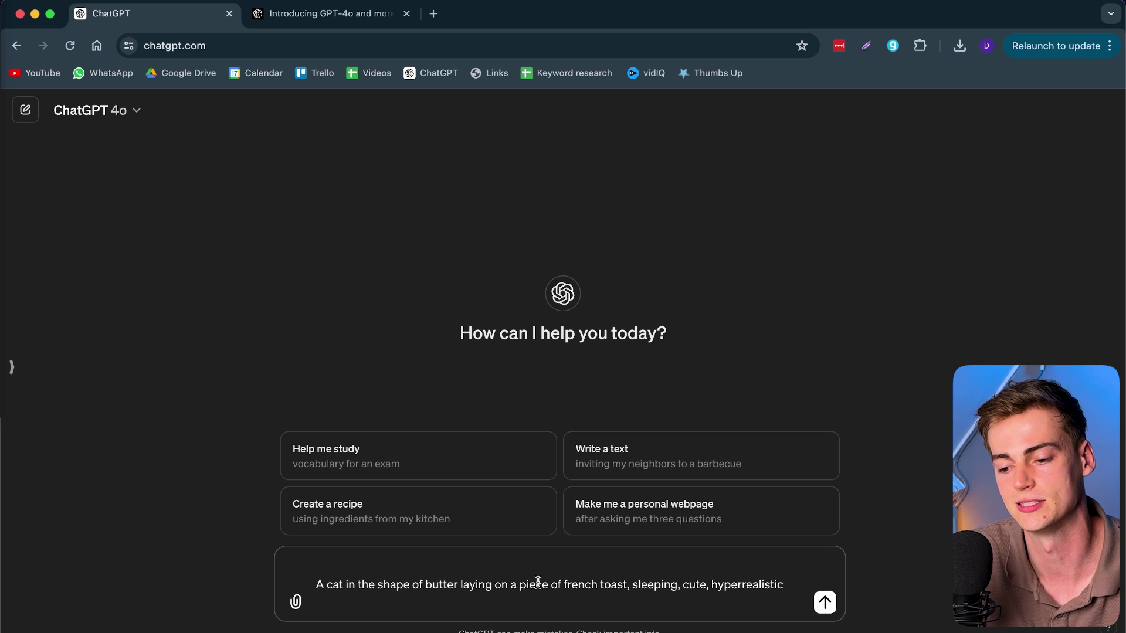
{"action": "key", "text": "Return"}
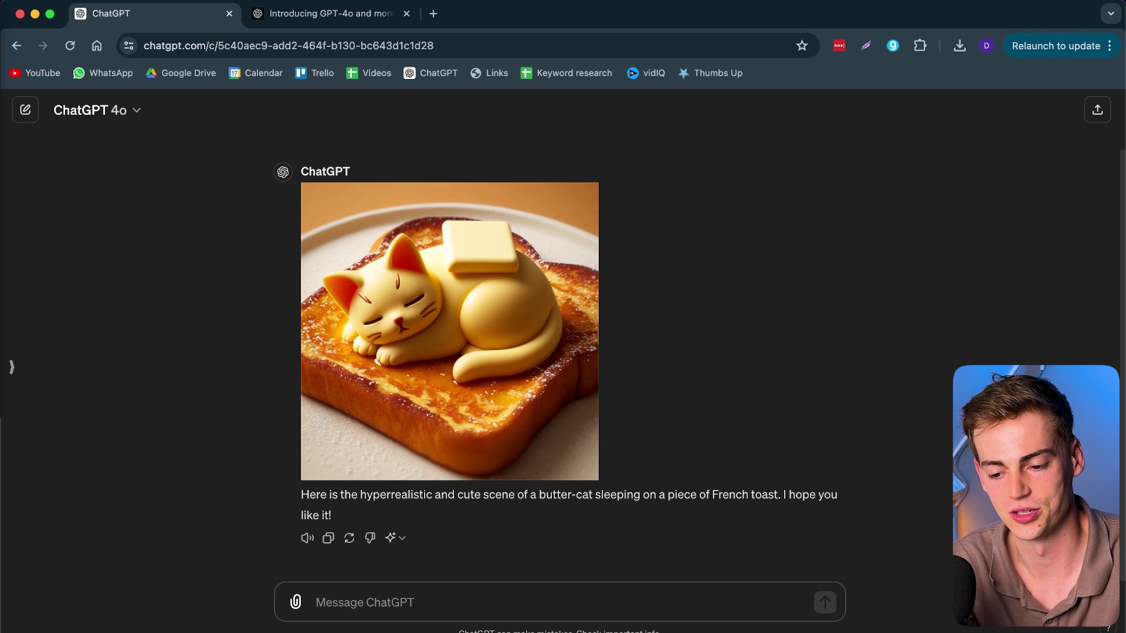
{"action": "key", "text": "super+Tab"}
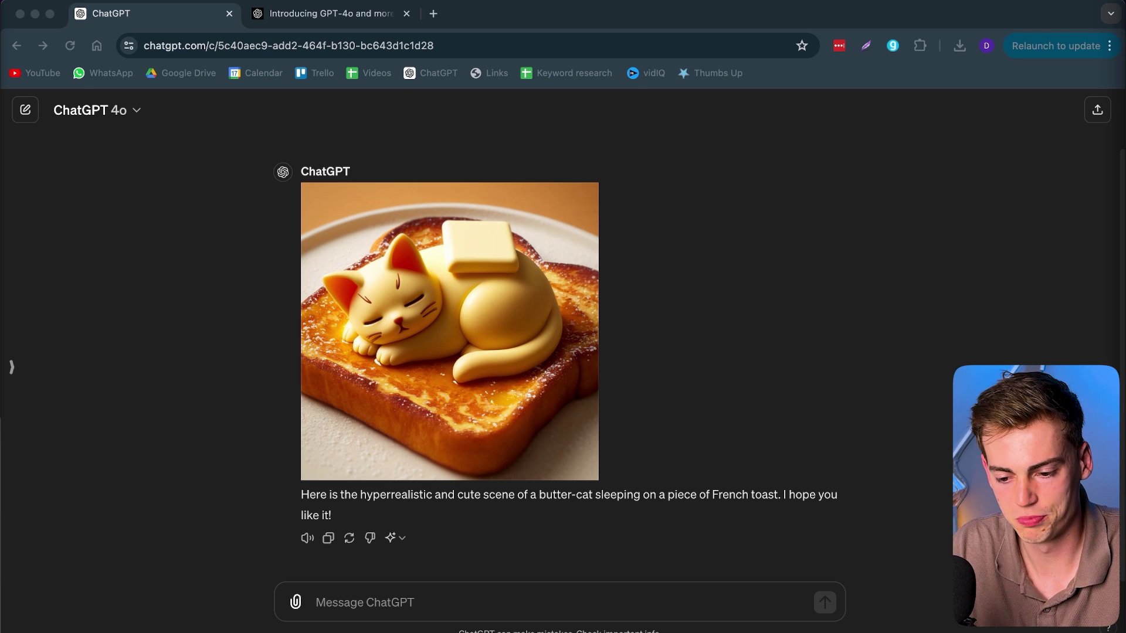
Send ChatGPT the pasted prompt for a golden dragon portrait in rain blowing blue fire.
{"action": "left_click", "coordinate": [562, 587]}
{"action": "key", "text": "super+v"}
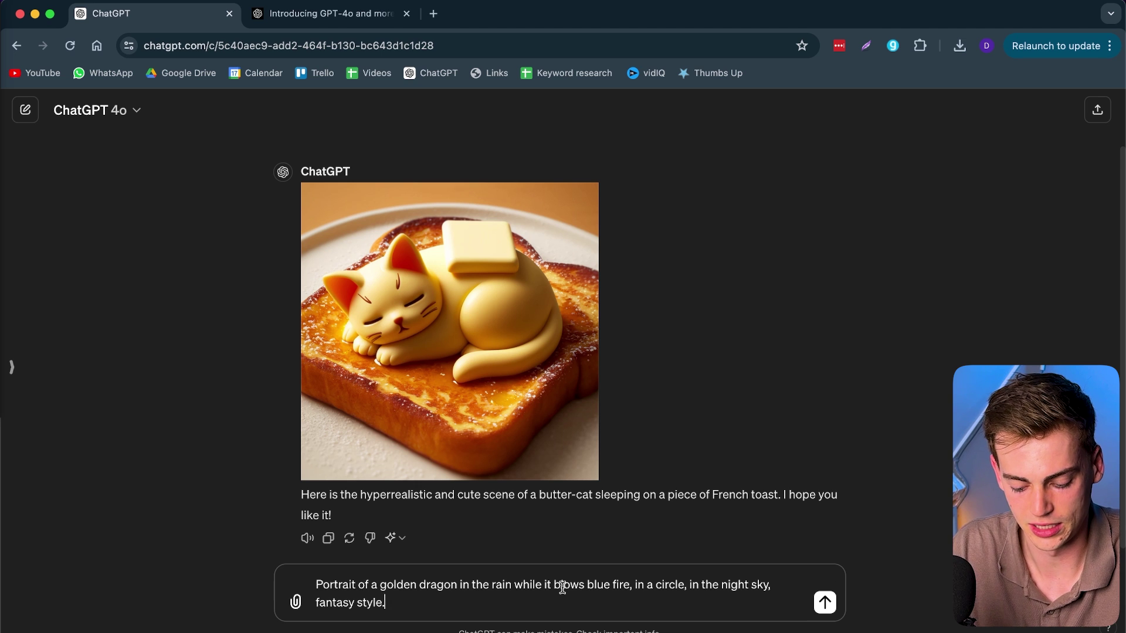
{"action": "key", "text": "Return"}
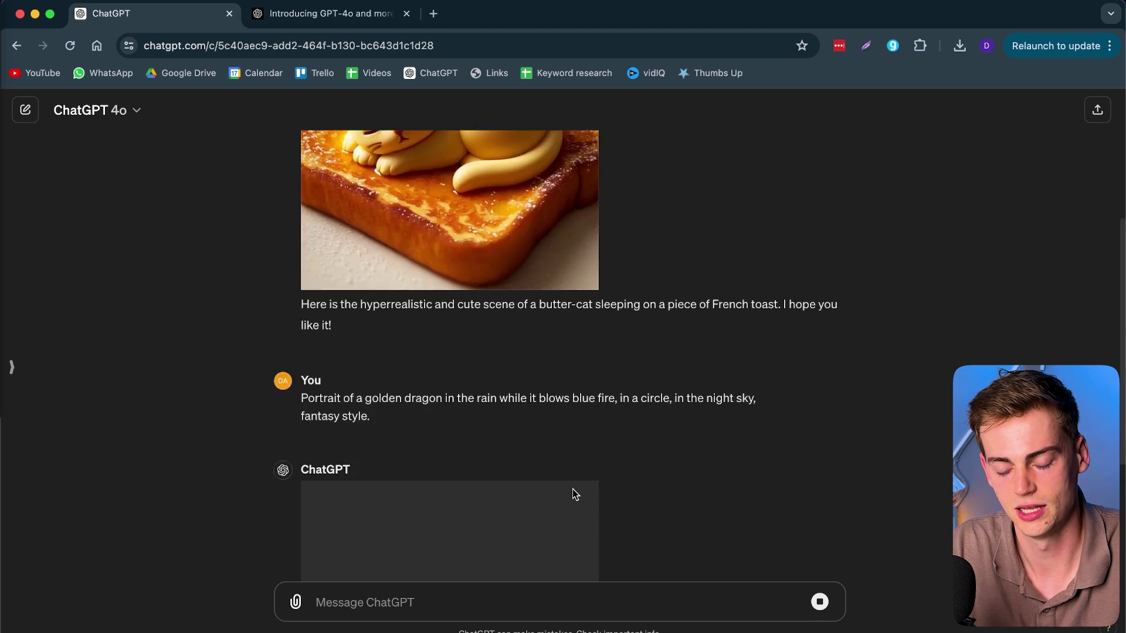